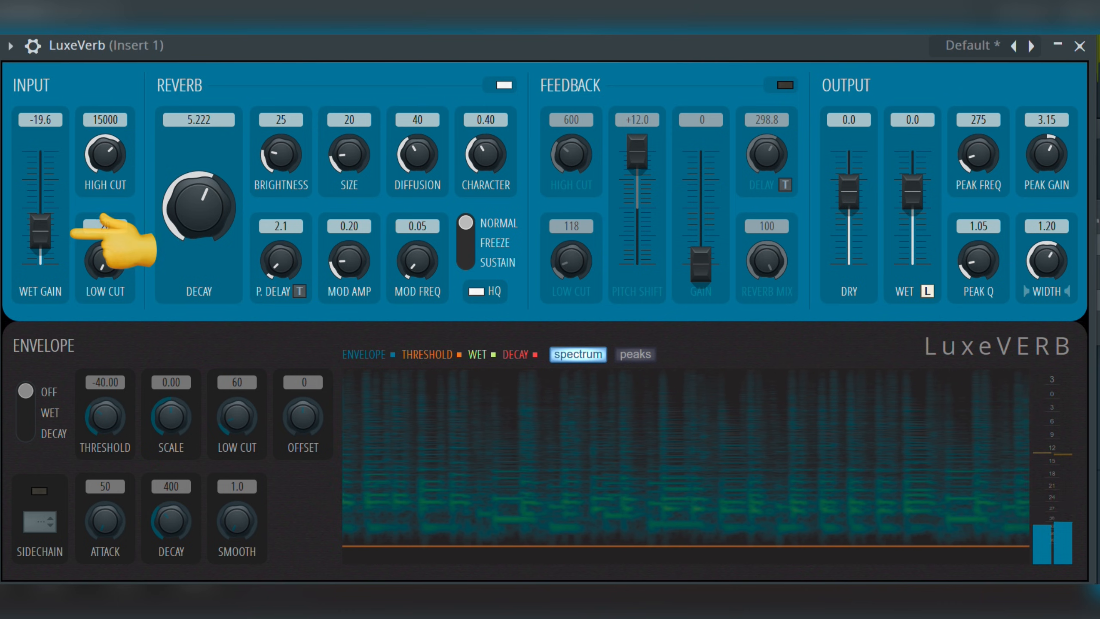
- Set the input wet gain to -23.7, its high cut to 14697 and its low cut to 221
{"action": "left_click_drag", "start_coordinate": [47, 234], "coordinate": [1, 282]}
{"action": "left_click_drag", "start_coordinate": [106, 156], "coordinate": [175, 249]}
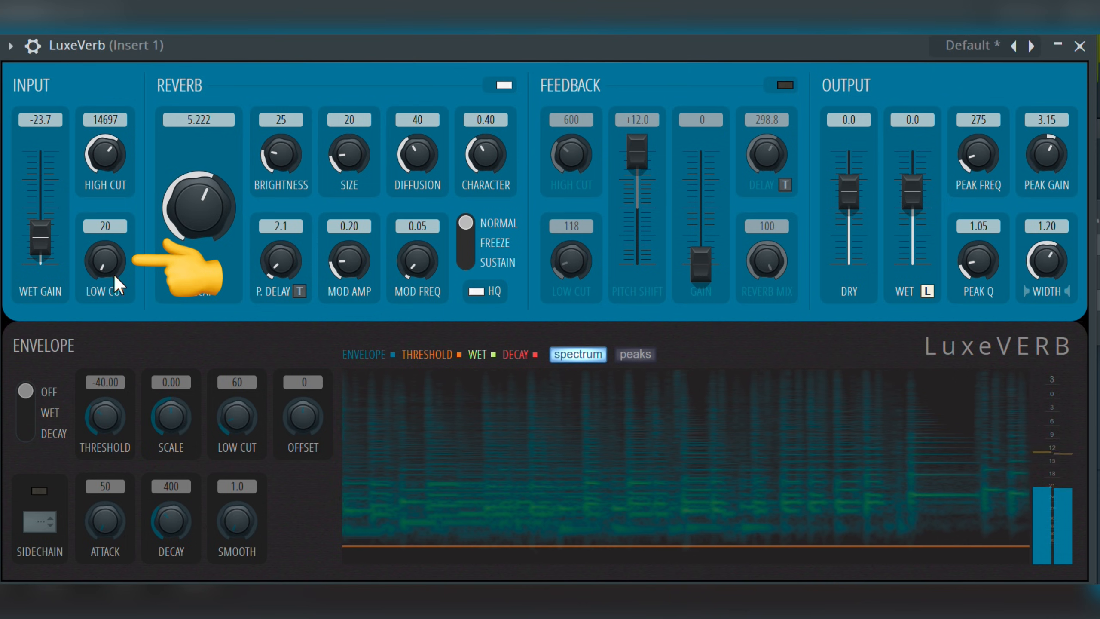
{"action": "left_click_drag", "start_coordinate": [105, 260], "coordinate": [48, 99]}
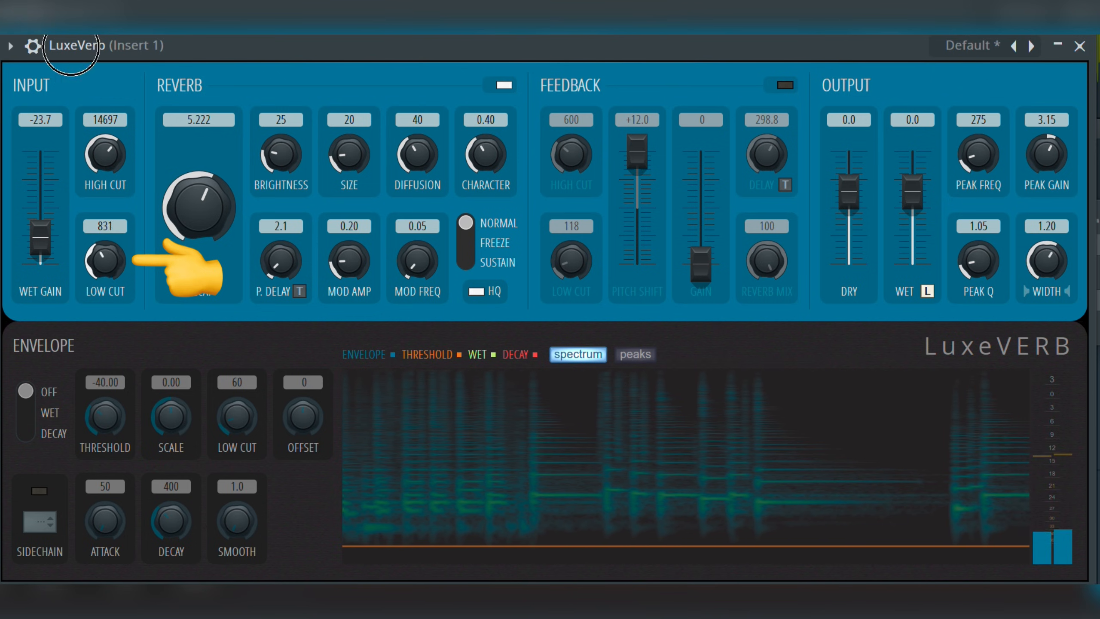
{"action": "left_click_drag", "start_coordinate": [71, 55], "coordinate": [107, 152]}
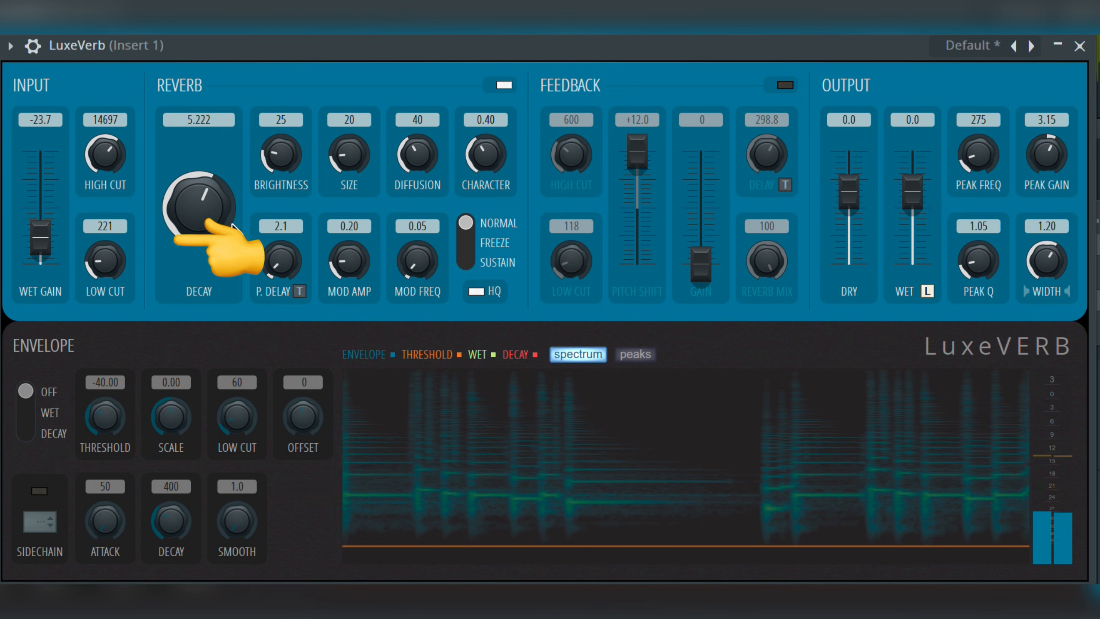
- Set the reverb decay to 5.932, brightness to 32 and size to 29
{"action": "left_click_drag", "start_coordinate": [233, 224], "coordinate": [198, 63]}
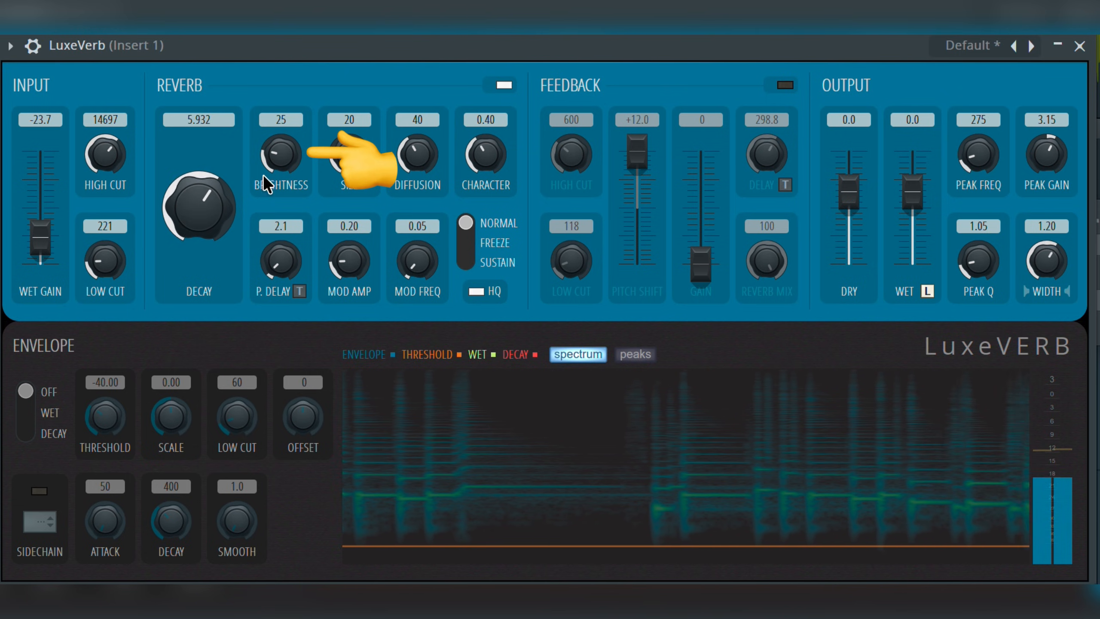
{"action": "left_click_drag", "start_coordinate": [267, 183], "coordinate": [233, 49]}
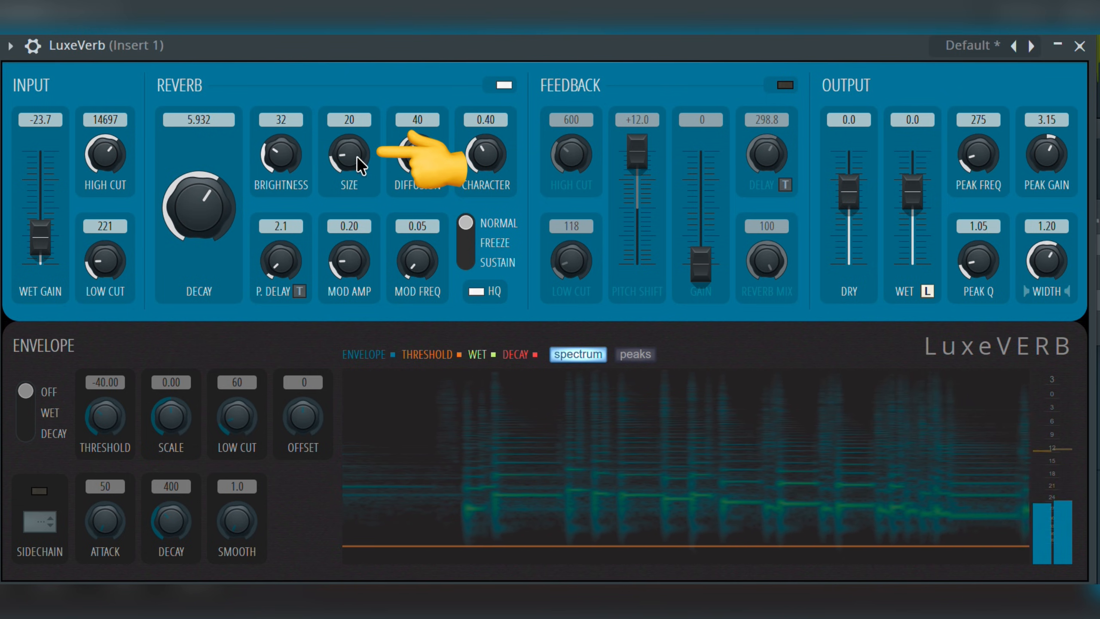
{"action": "left_click_drag", "start_coordinate": [358, 161], "coordinate": [347, 48]}
{"action": "left_click_drag", "start_coordinate": [360, 127], "coordinate": [344, 57]}
{"action": "left_click_drag", "start_coordinate": [352, 154], "coordinate": [414, 126]}
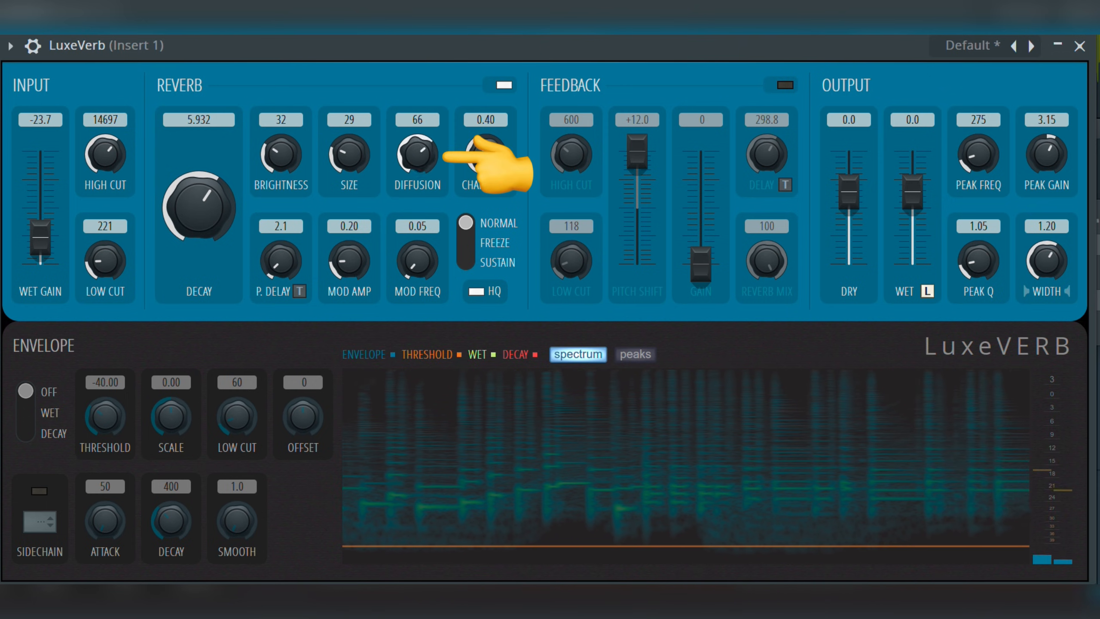
- Set the reverb diffusion to 36, sweep the character between its extremes and leave it at 0.27
{"action": "left_click_drag", "start_coordinate": [415, 184], "coordinate": [488, 330]}
{"action": "left_click_drag", "start_coordinate": [481, 155], "coordinate": [482, 2]}
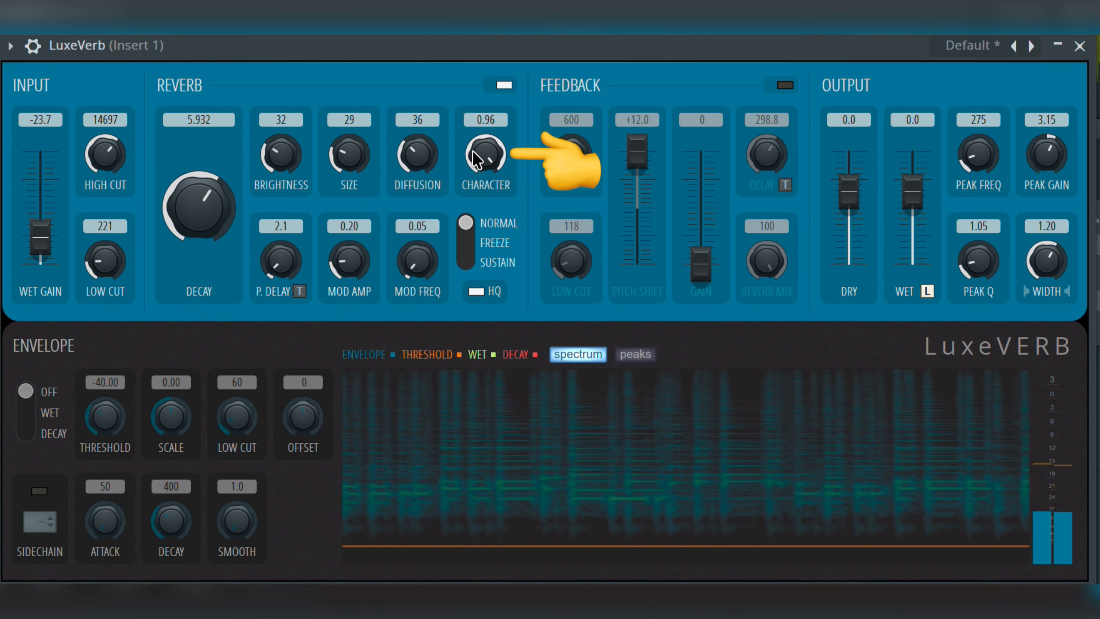
{"action": "left_click_drag", "start_coordinate": [476, 159], "coordinate": [560, 538]}
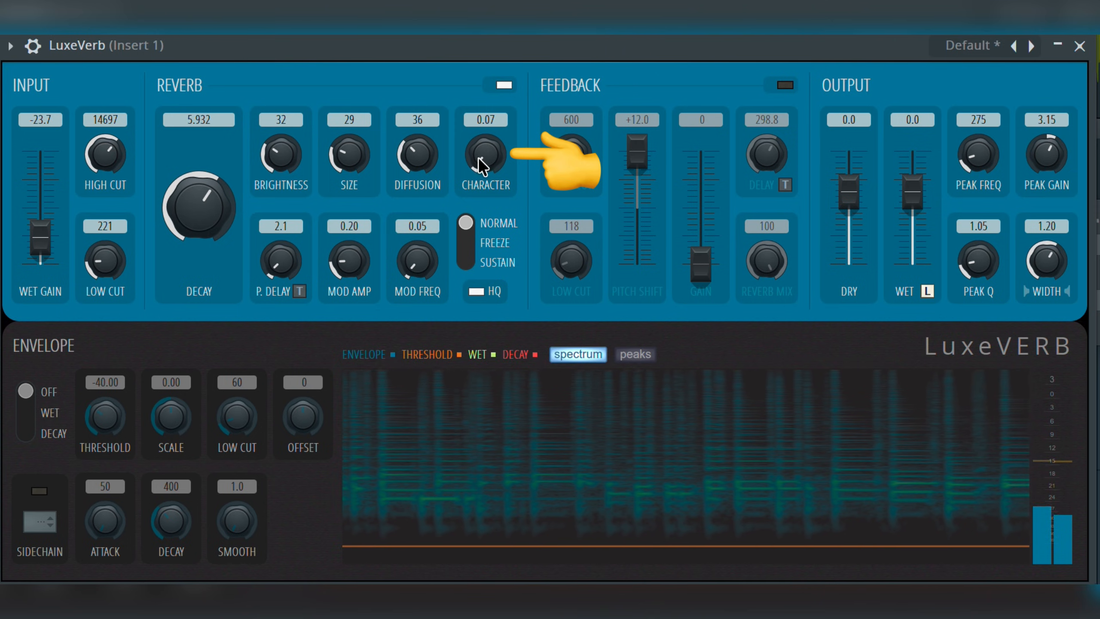
{"action": "left_click_drag", "start_coordinate": [480, 159], "coordinate": [502, 217]}
{"action": "left_click_drag", "start_coordinate": [480, 144], "coordinate": [481, 605]}
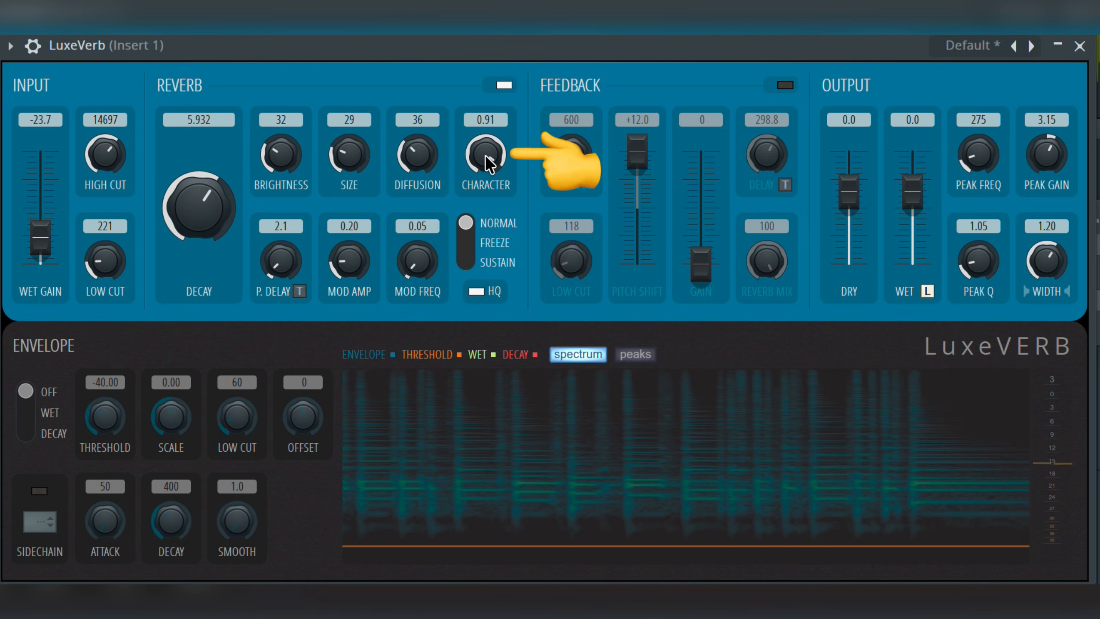
{"action": "left_click_drag", "start_coordinate": [485, 155], "coordinate": [516, 277]}
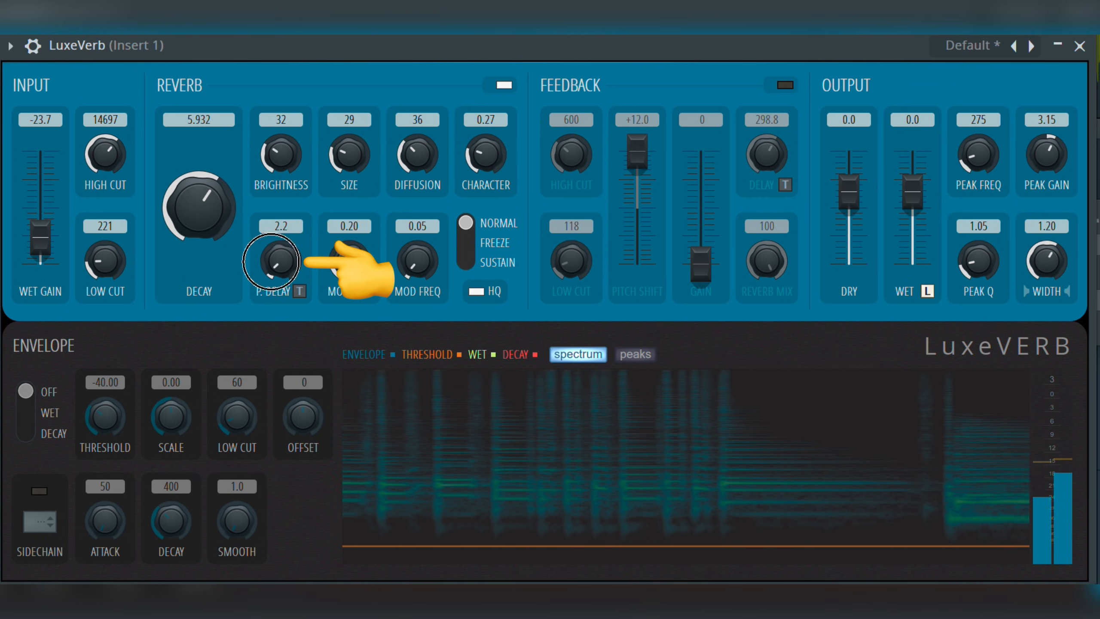
- Set the reverb pre-delay to 11.0, mod amp to 0.09 and mod freq to 0.10, with the reverb mode on Normal
{"action": "left_click_drag", "start_coordinate": [281, 260], "coordinate": [273, 107]}
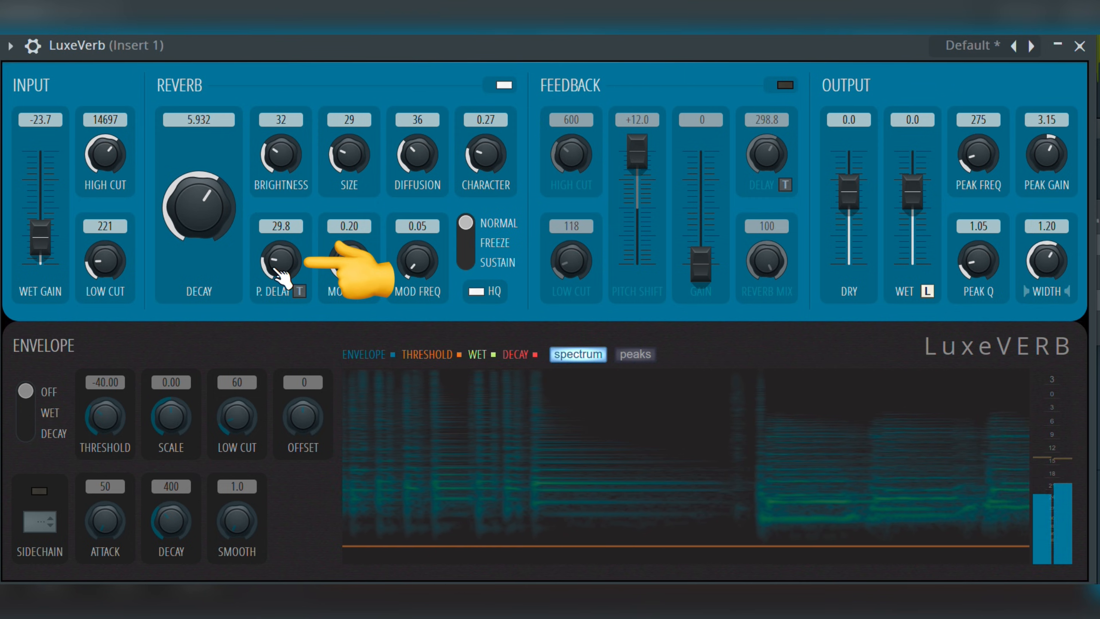
{"action": "left_click_drag", "start_coordinate": [281, 275], "coordinate": [302, 308]}
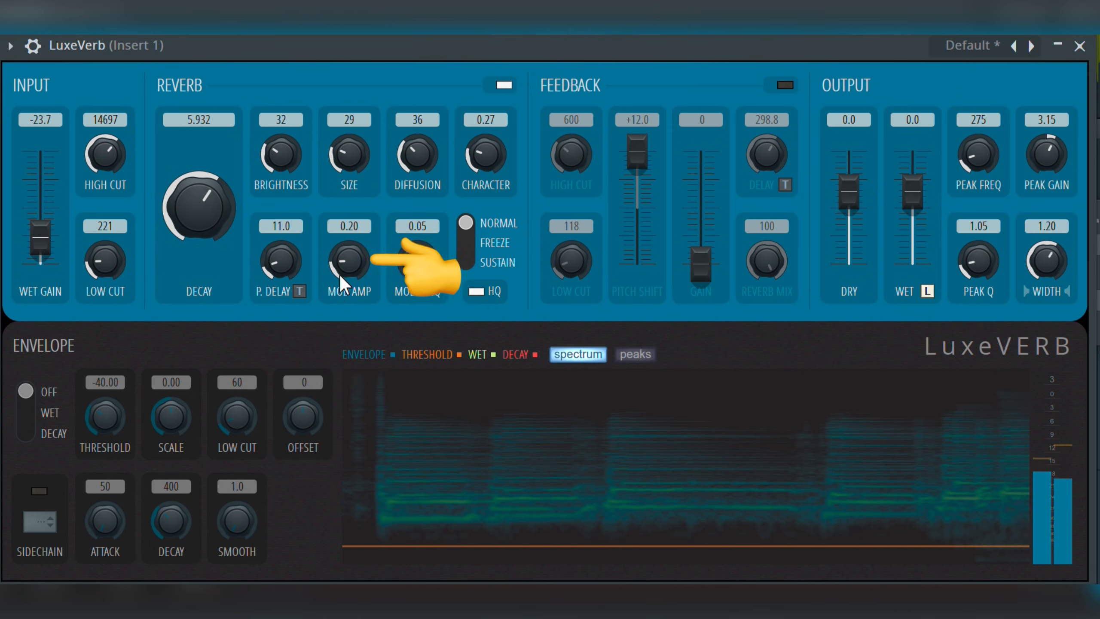
{"action": "left_click_drag", "start_coordinate": [344, 273], "coordinate": [336, 77]}
{"action": "left_click_drag", "start_coordinate": [351, 272], "coordinate": [401, 506]}
{"action": "left_click_drag", "start_coordinate": [416, 269], "coordinate": [419, 201]}
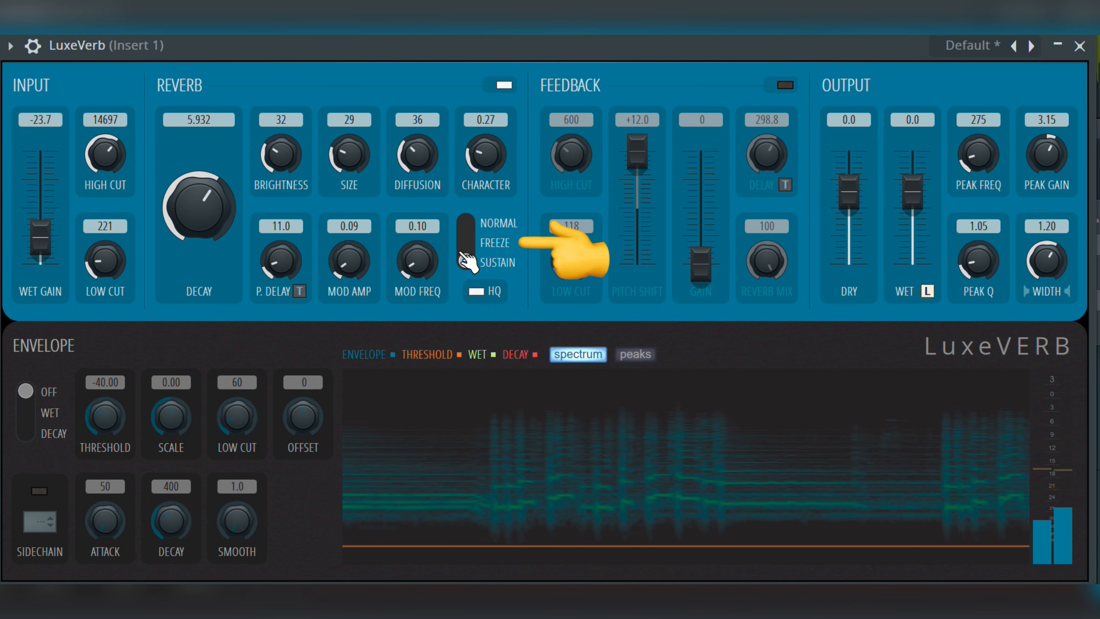
{"action": "left_click_drag", "start_coordinate": [467, 260], "coordinate": [466, 224]}
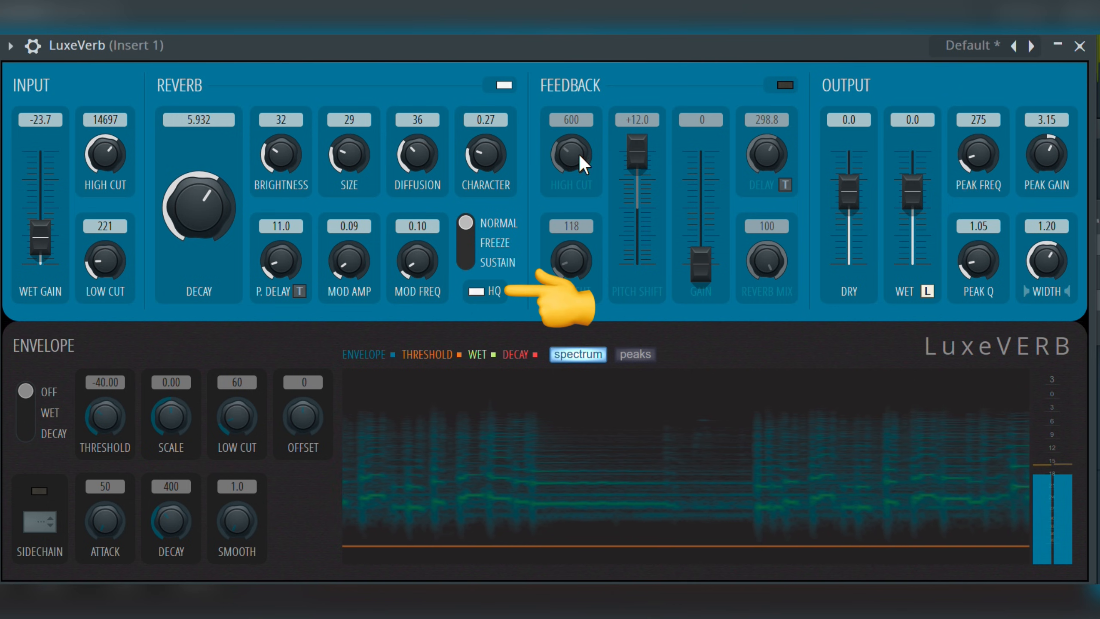
- Enable the feedback section with its high cut at 1118 and its low cut at 254
{"action": "left_click_drag", "start_coordinate": [579, 155], "coordinate": [579, 140]}
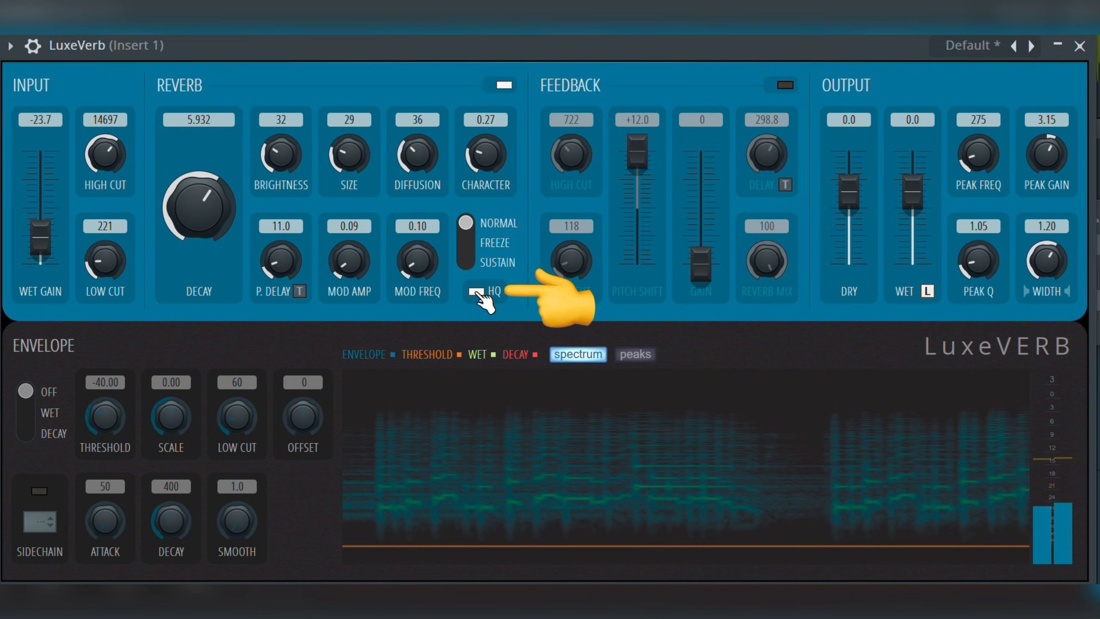
{"action": "left_click_drag", "start_coordinate": [578, 157], "coordinate": [575, 104]}
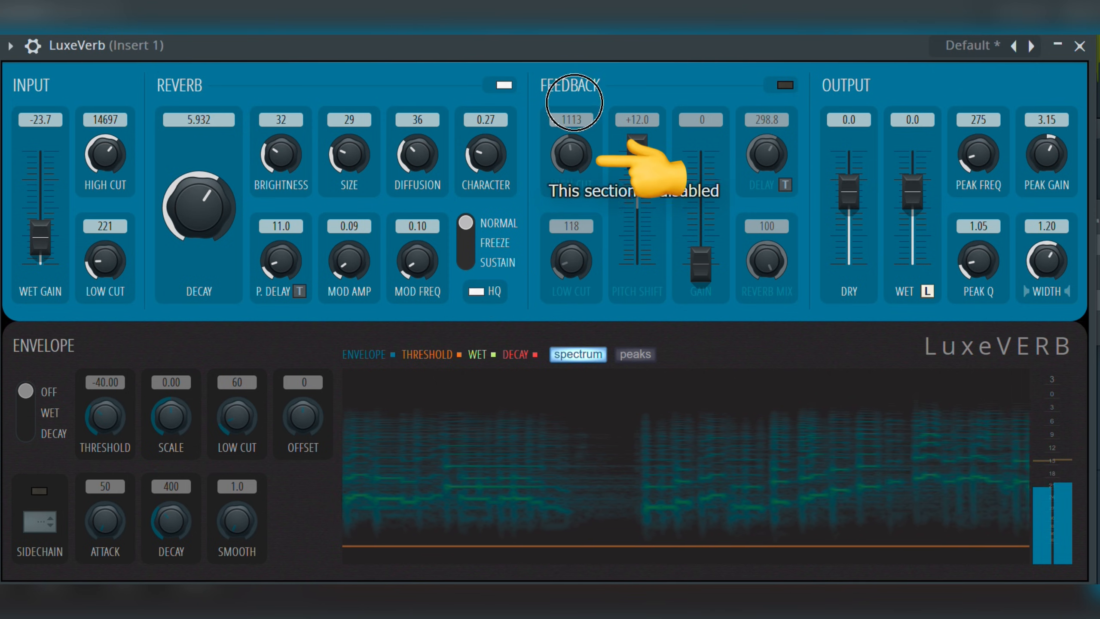
{"action": "mouse_move", "coordinate": [593, 256]}
{"action": "left_mouse_down"}
{"action": "mouse_move", "coordinate": [591, 239]}
{"action": "mouse_move", "coordinate": [591, 250]}
{"action": "left_mouse_up"}
{"action": "left_click", "coordinate": [785, 85]}
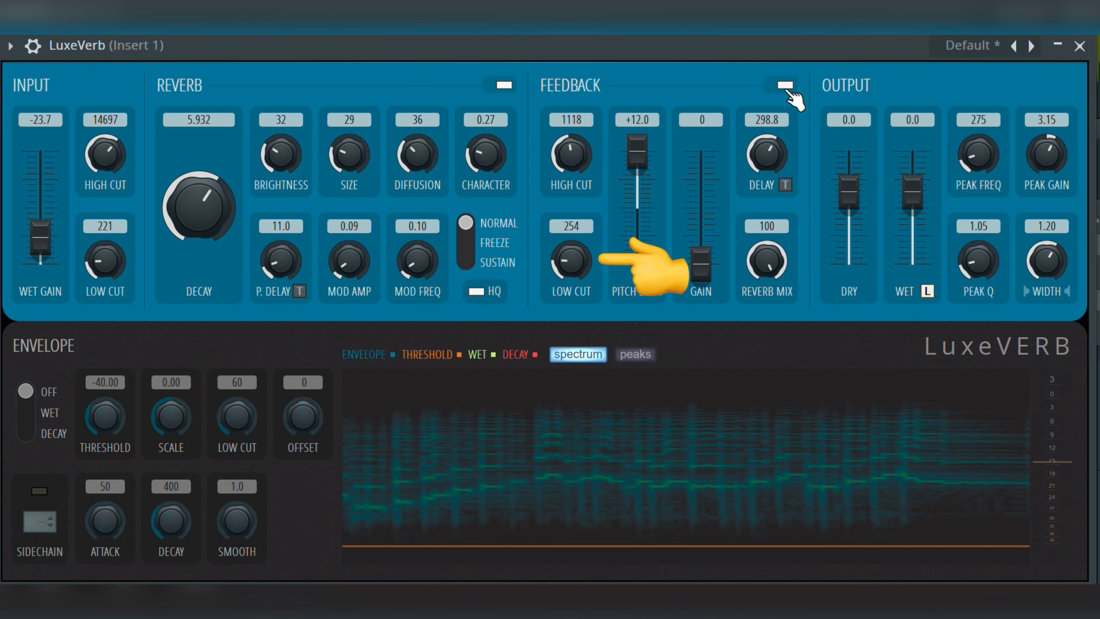
- Set the feedback high cut to 904, low cut to 1150 and pitch shift to 0.0, keeping the feedback gain at 0
{"action": "left_click_drag", "start_coordinate": [571, 156], "coordinate": [583, 70]}
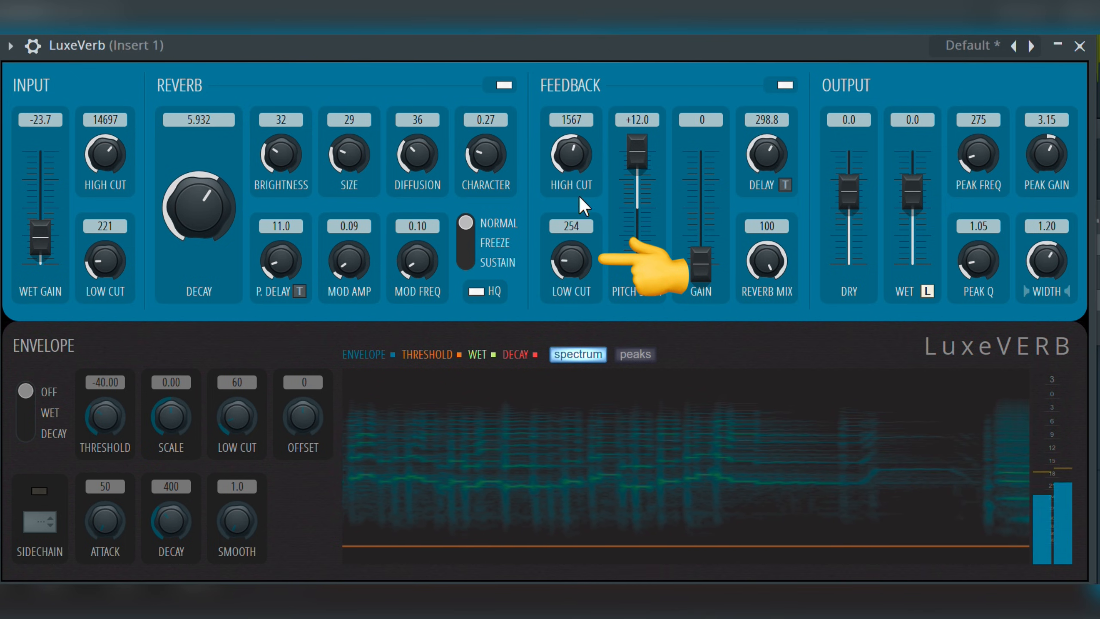
{"action": "left_click_drag", "start_coordinate": [575, 150], "coordinate": [575, 138]}
{"action": "left_click_drag", "start_coordinate": [572, 281], "coordinate": [574, 92]}
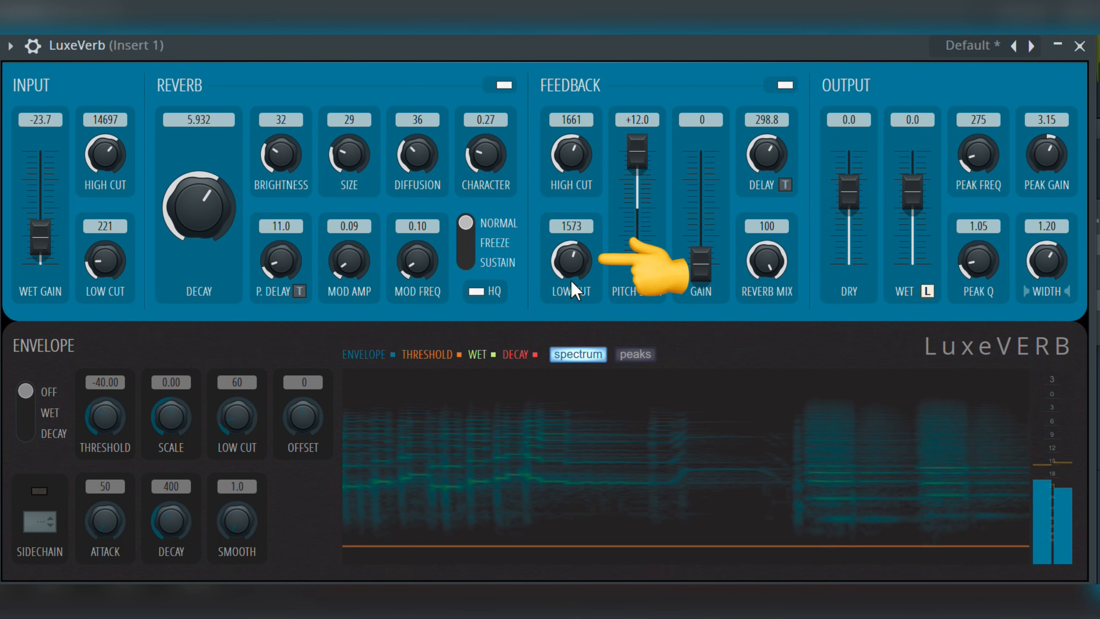
{"action": "left_click_drag", "start_coordinate": [586, 289], "coordinate": [572, 319]}
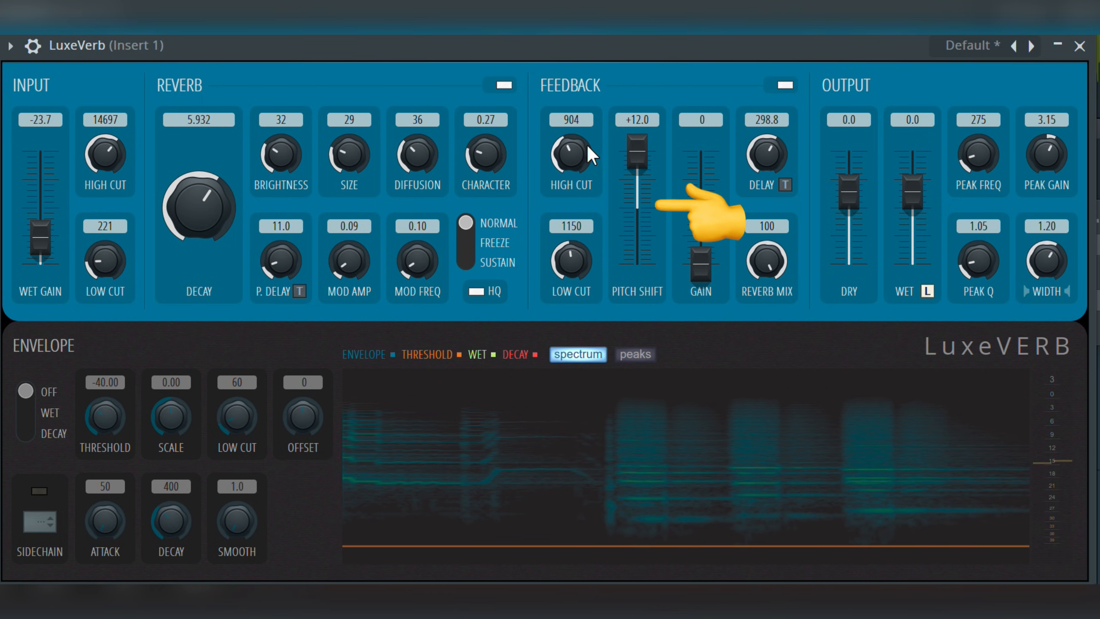
{"action": "left_click_drag", "start_coordinate": [638, 160], "coordinate": [654, 208]}
{"action": "left_click_drag", "start_coordinate": [703, 263], "coordinate": [723, 499]}
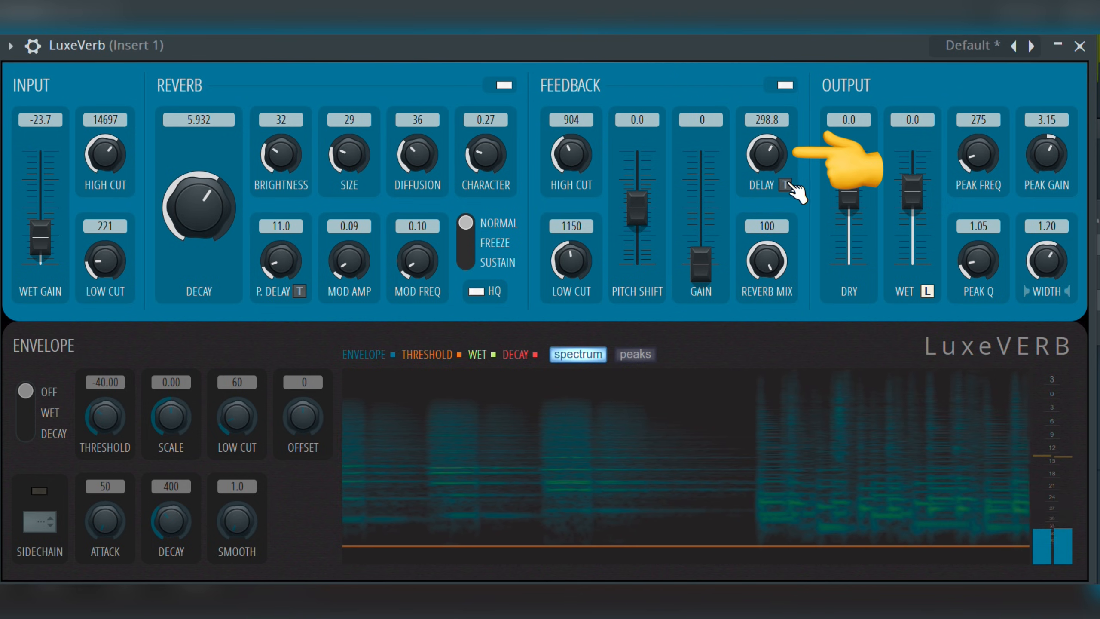
- Try a tempo-synced feedback delay time of 3:0 and switch the tempo sync back off
{"action": "left_click", "coordinate": [786, 186]}
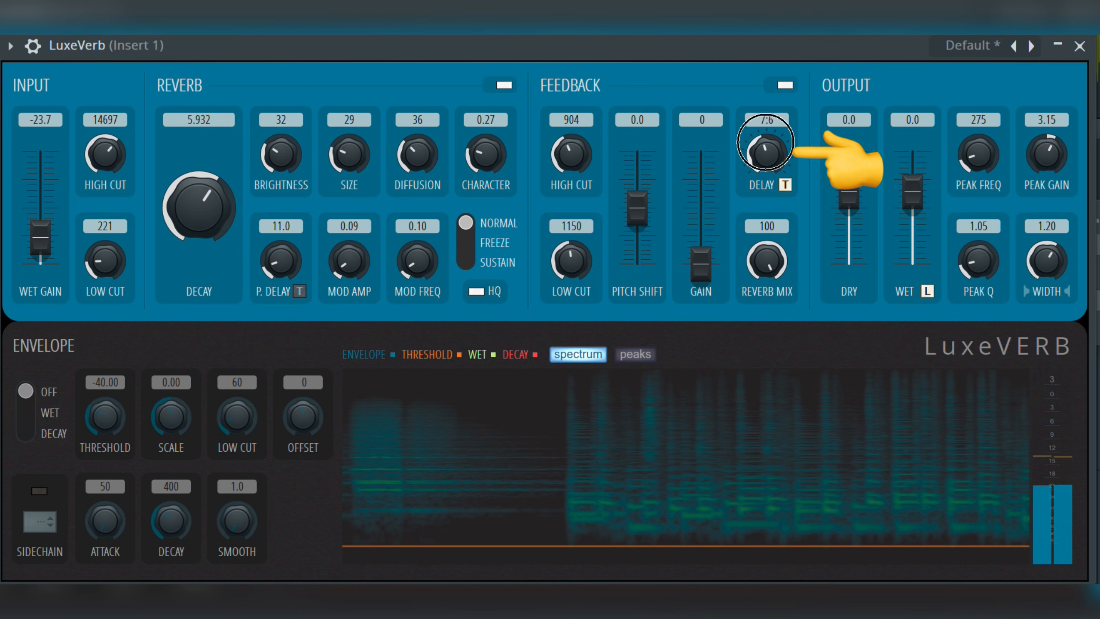
{"action": "left_click_drag", "start_coordinate": [766, 143], "coordinate": [774, 378]}
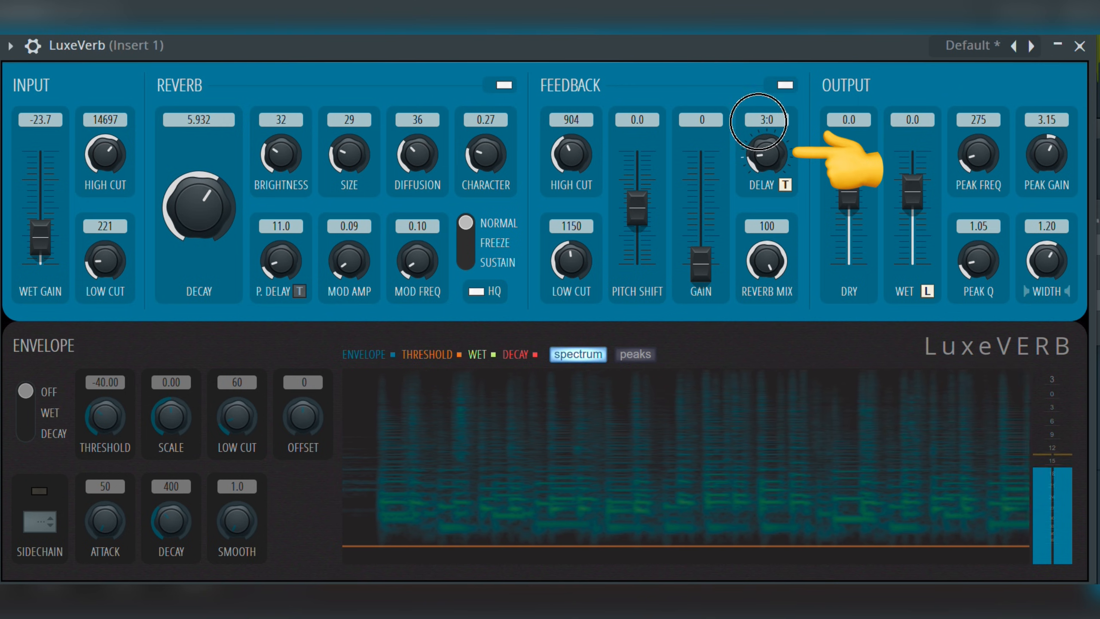
{"action": "left_click", "coordinate": [785, 185]}
- Set the feedback gain to 33 and the feedback reverb mix to 40
{"action": "left_click_drag", "start_coordinate": [767, 260], "coordinate": [799, 474]}
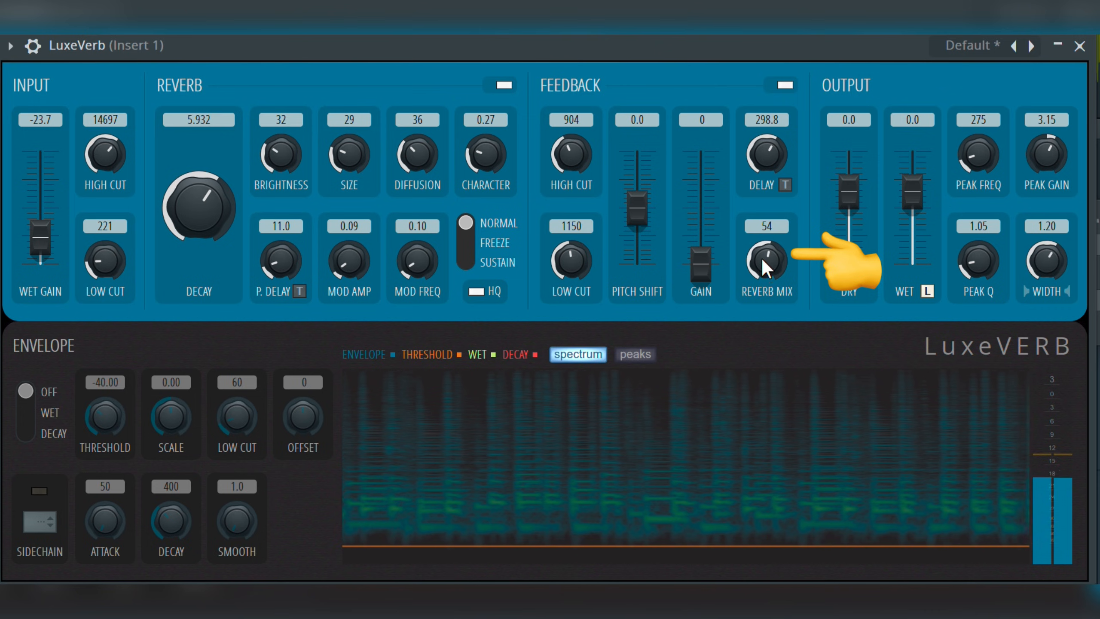
{"action": "scroll", "coordinate": [744, 259], "scroll_direction": "down", "scroll_amount": 3}
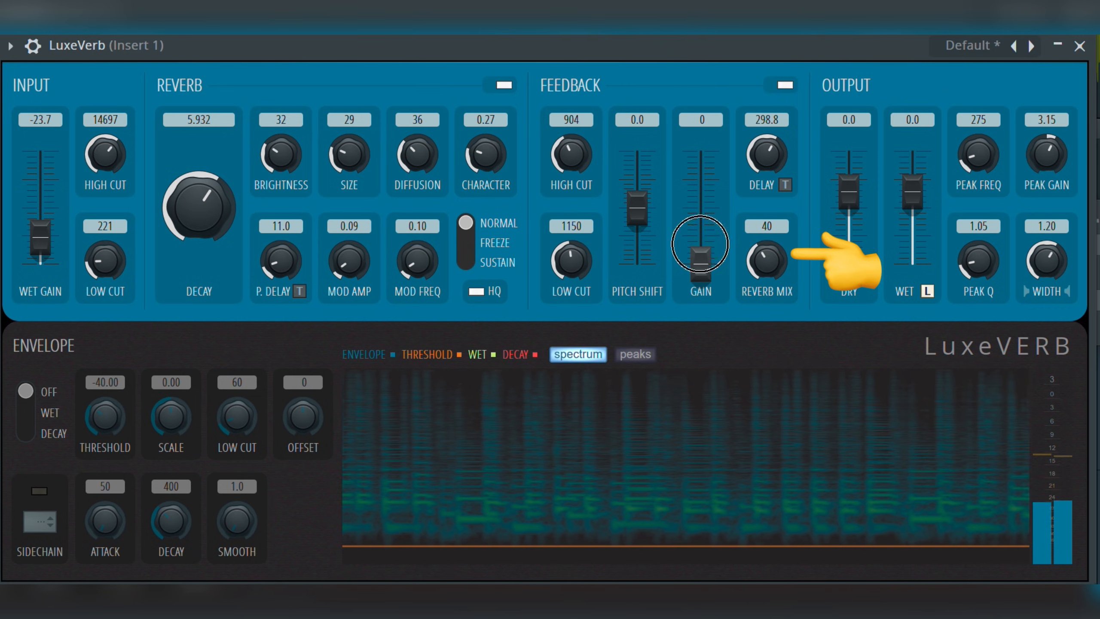
{"action": "left_click_drag", "start_coordinate": [700, 244], "coordinate": [667, 75]}
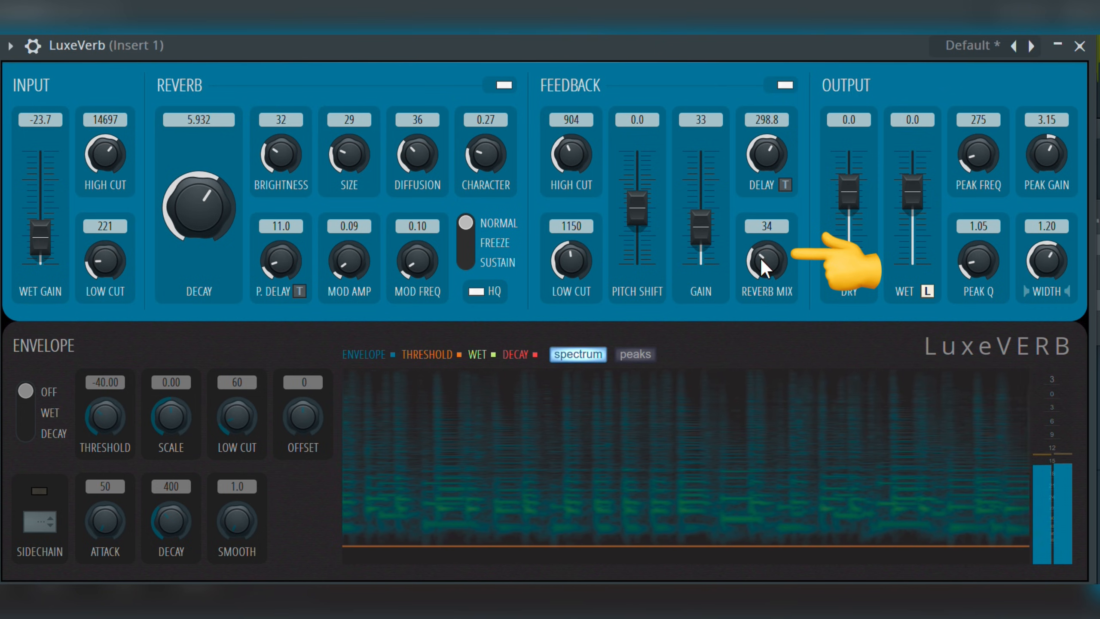
{"action": "scroll", "coordinate": [761, 257], "scroll_direction": "down", "scroll_amount": 3}
{"action": "left_click_drag", "start_coordinate": [761, 234], "coordinate": [759, 41]}
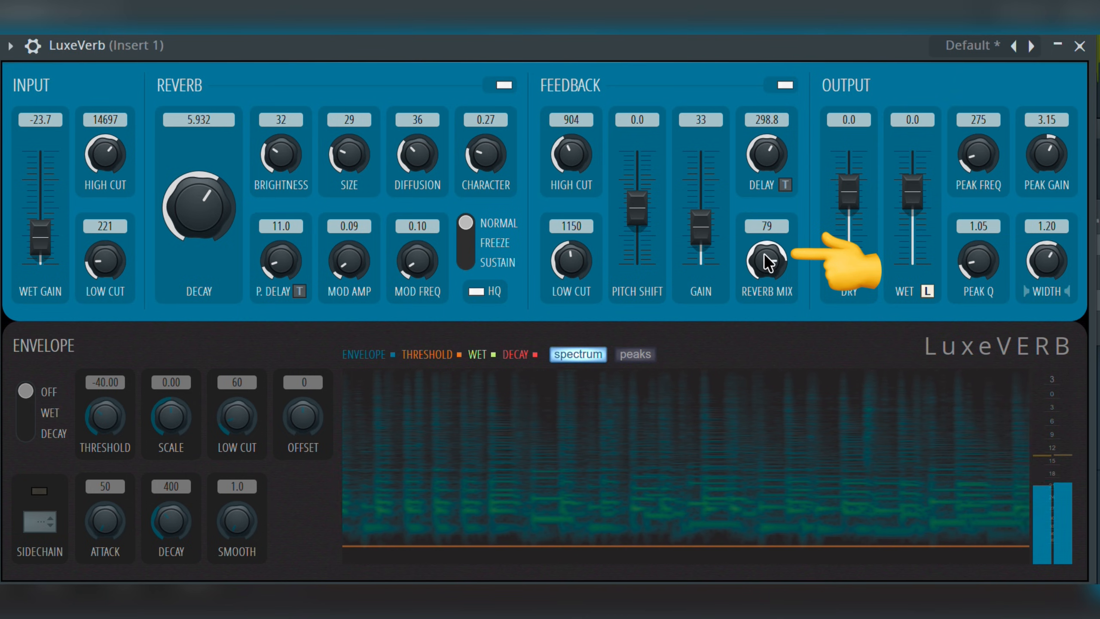
{"action": "left_click_drag", "start_coordinate": [766, 255], "coordinate": [814, 564]}
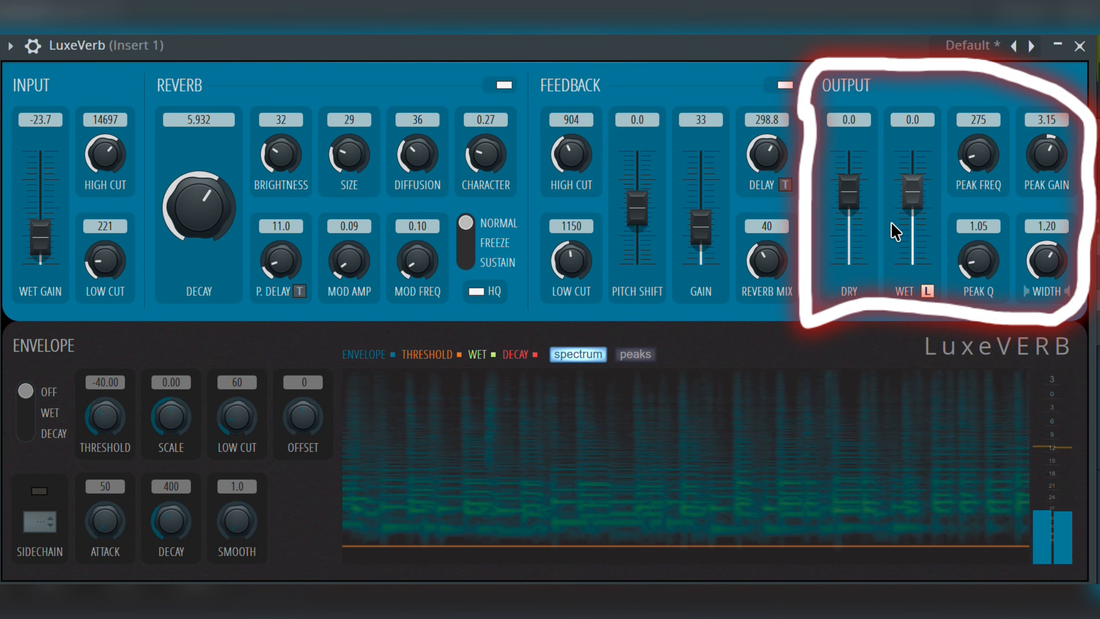
- Balance the output levels with dry at -4.4 and wet at 1.6
{"action": "left_click", "coordinate": [849, 203]}
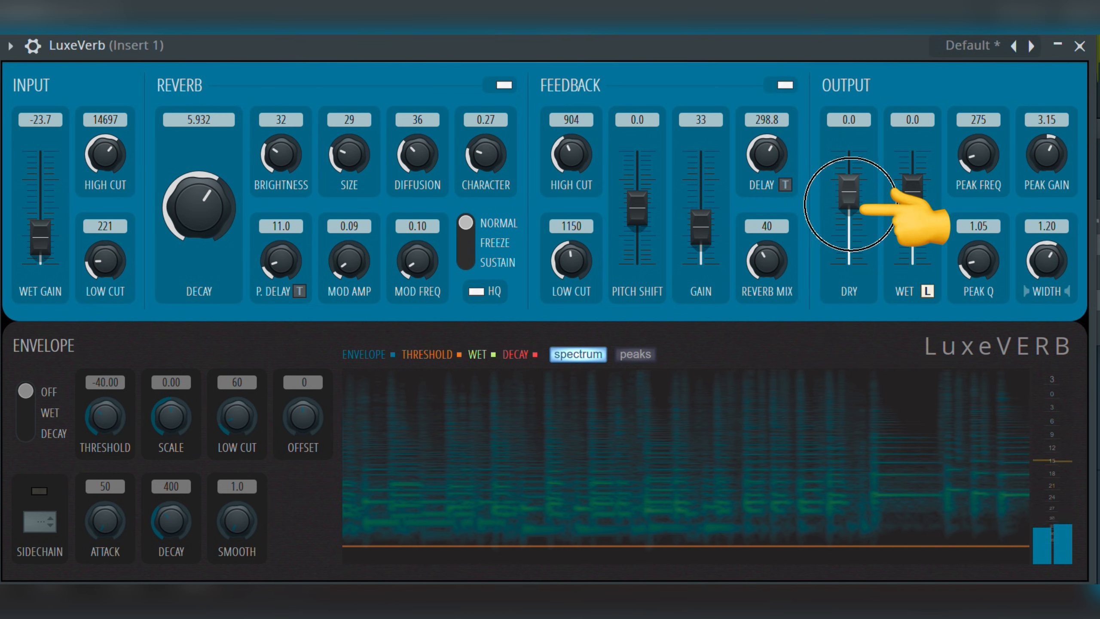
{"action": "left_click_drag", "start_coordinate": [850, 203], "coordinate": [848, 428]}
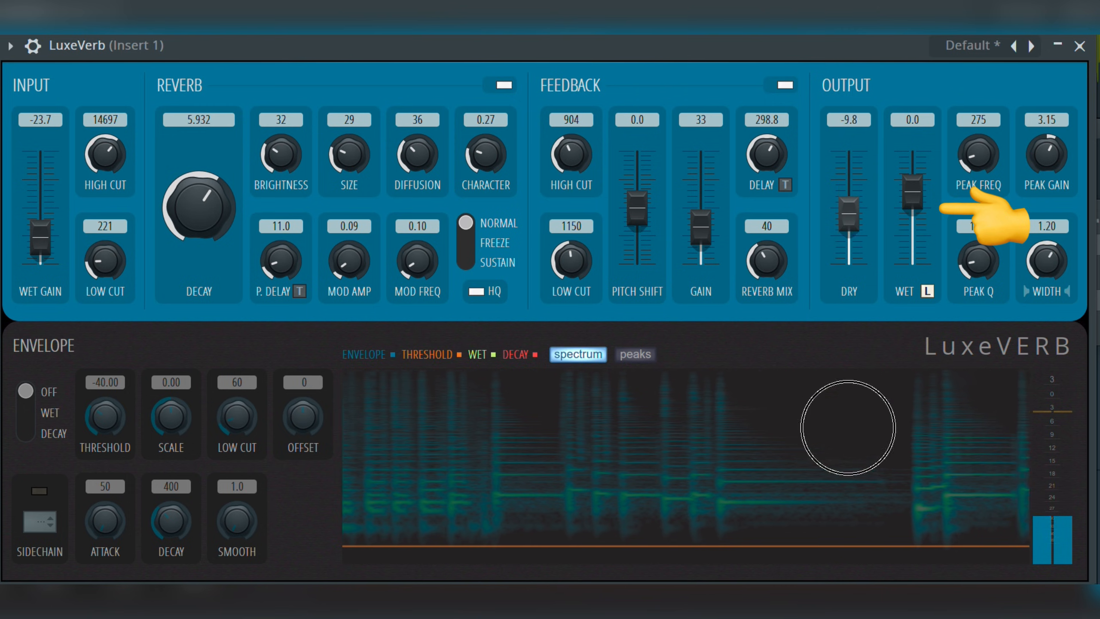
{"action": "left_click_drag", "start_coordinate": [912, 186], "coordinate": [892, 2]}
{"action": "left_click_drag", "start_coordinate": [851, 223], "coordinate": [849, 163]}
{"action": "left_click_drag", "start_coordinate": [918, 168], "coordinate": [927, 338]}
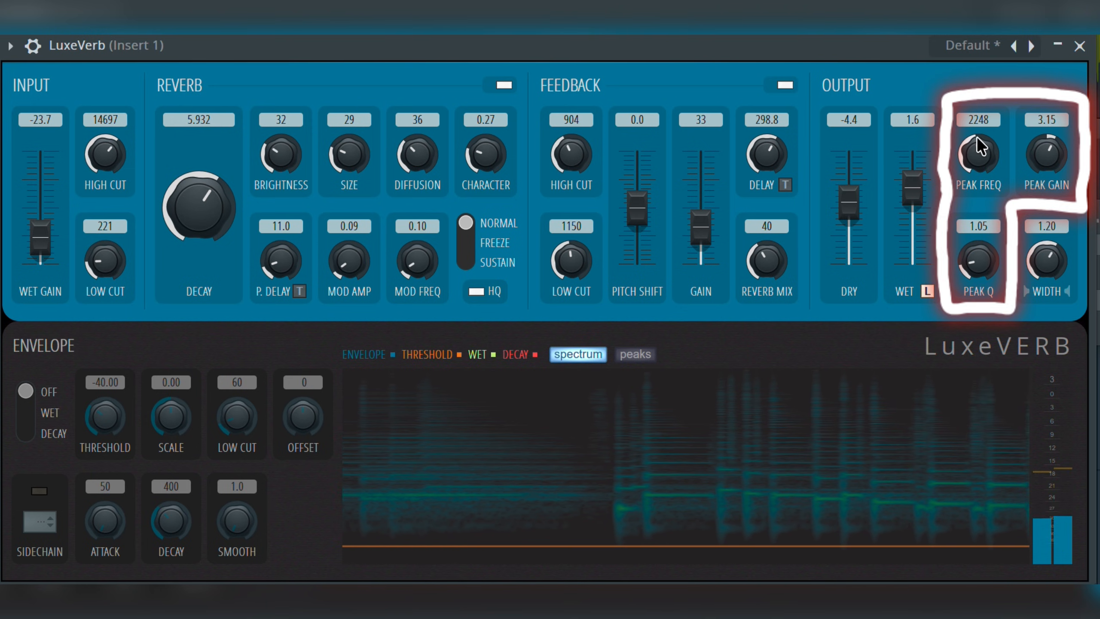
- Set the output peak gain to -1.94, peak frequency to 3691, peak Q to 2.15 and stereo width to 1.69
{"action": "left_click_drag", "start_coordinate": [1048, 160], "coordinate": [1047, 208]}
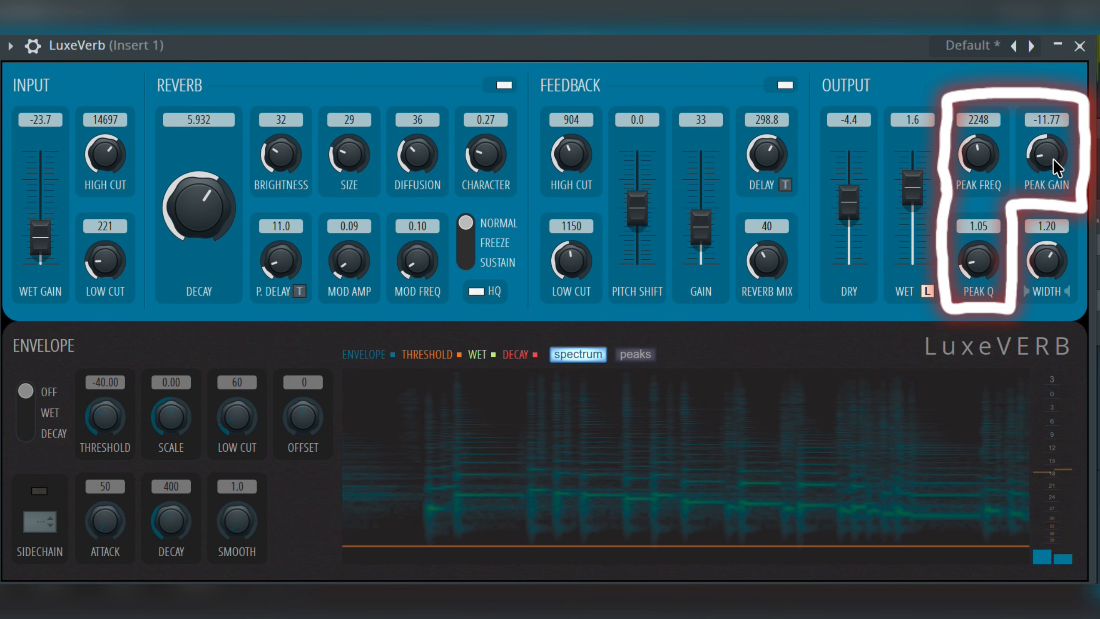
{"action": "left_click_drag", "start_coordinate": [1055, 167], "coordinate": [1056, 190]}
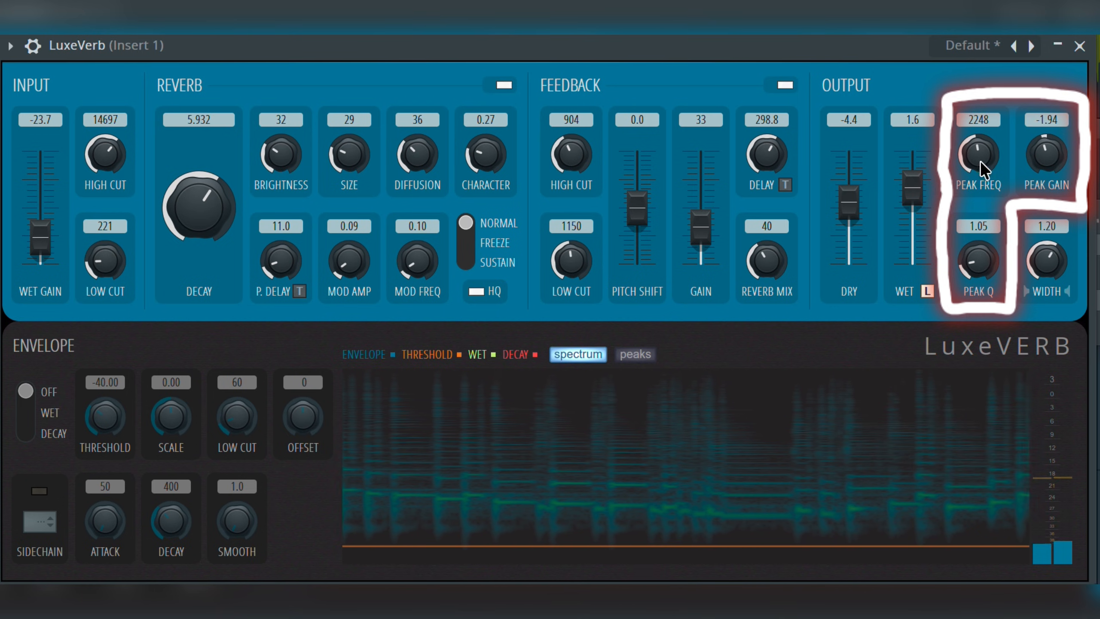
{"action": "left_click_drag", "start_coordinate": [980, 162], "coordinate": [968, 195]}
{"action": "mouse_move", "coordinate": [974, 278]}
{"action": "left_mouse_down"}
{"action": "mouse_move", "coordinate": [974, 249]}
{"action": "mouse_move", "coordinate": [974, 261]}
{"action": "left_mouse_up"}
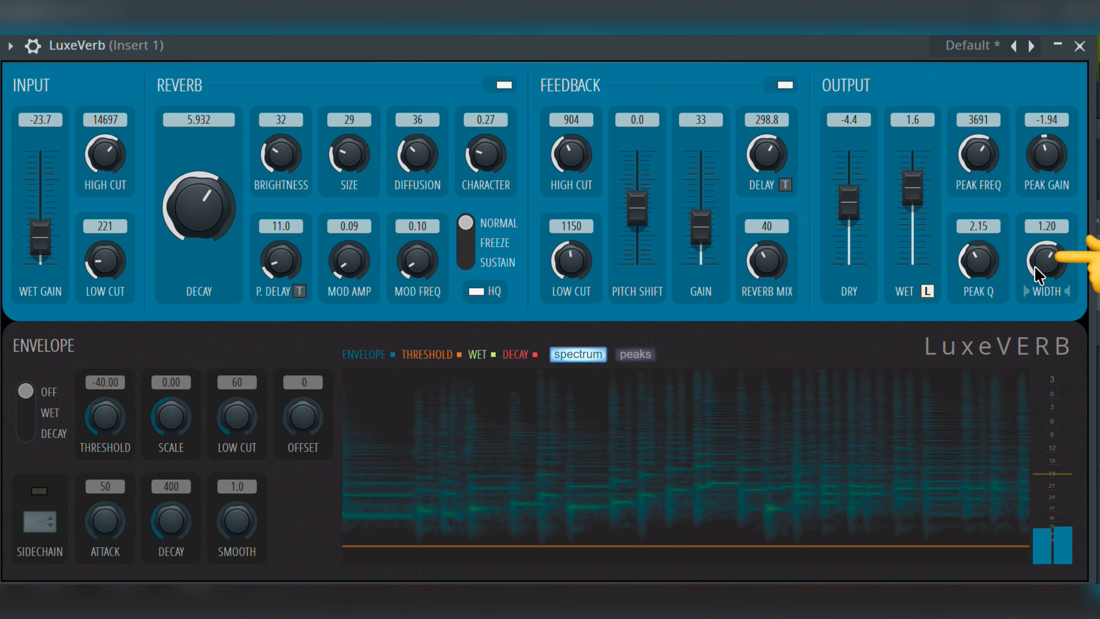
{"action": "left_click_drag", "start_coordinate": [1059, 263], "coordinate": [1050, 295]}
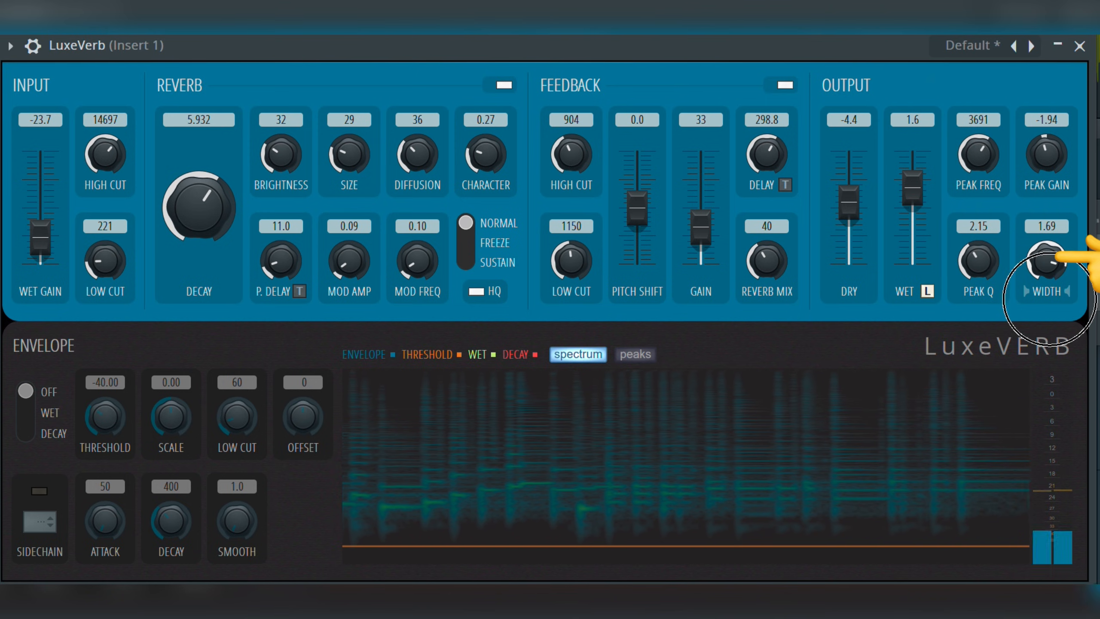
- Set the output peak frequency to 2025
{"action": "left_click_drag", "start_coordinate": [975, 161], "coordinate": [971, 259]}
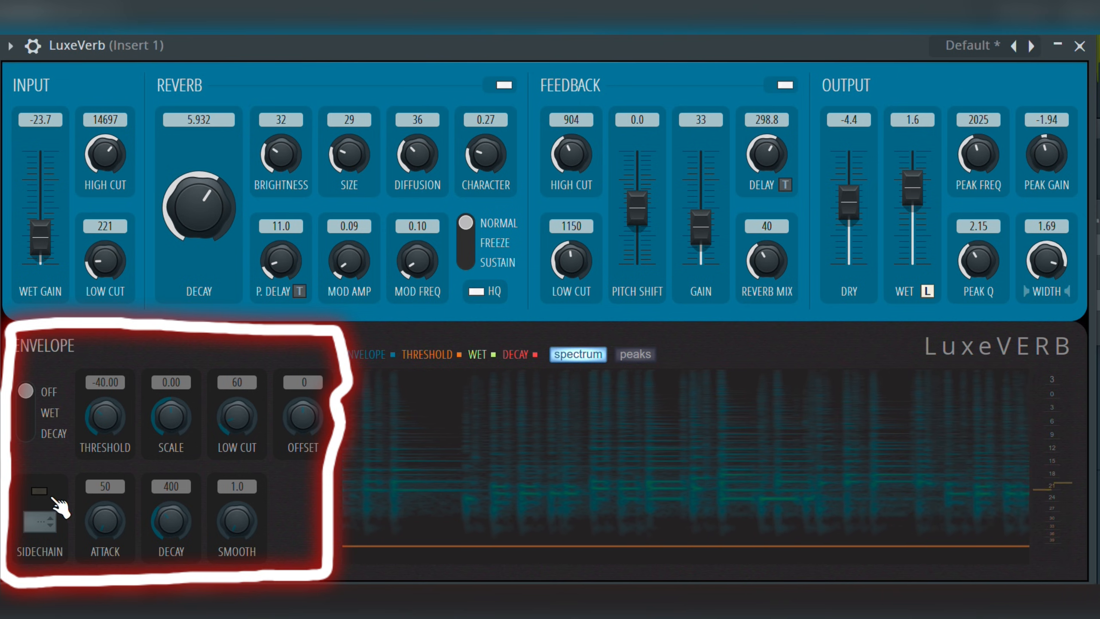
- Set the envelope to Wet mode with a threshold of -44.99 and a scale of +0.43
{"action": "left_click", "coordinate": [26, 414]}
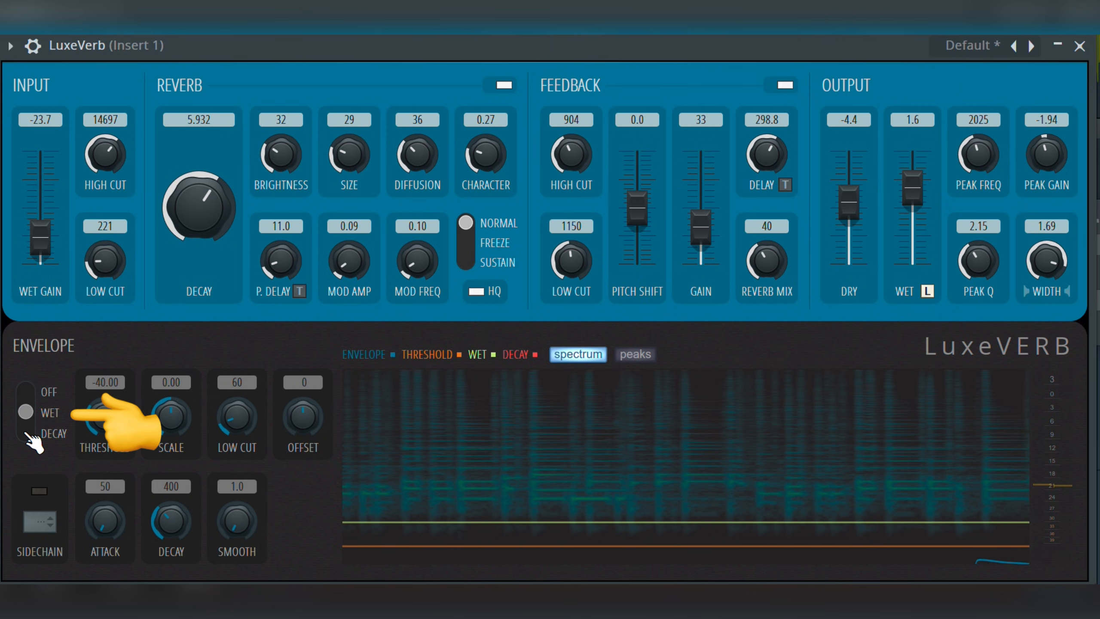
{"action": "left_click", "coordinate": [29, 417]}
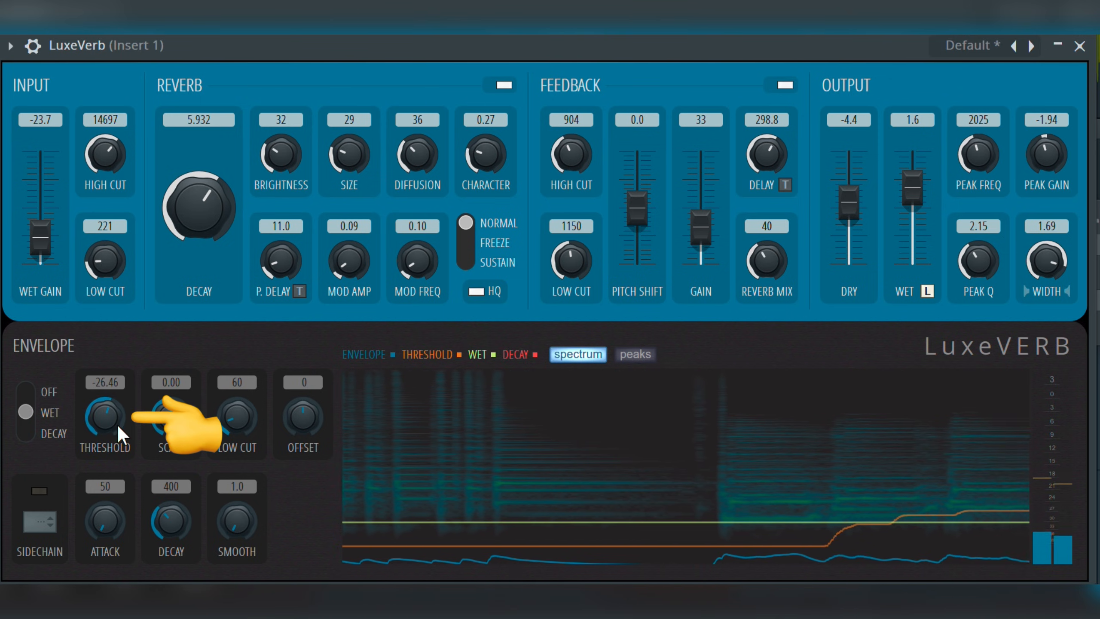
{"action": "left_click_drag", "start_coordinate": [117, 424], "coordinate": [112, 450]}
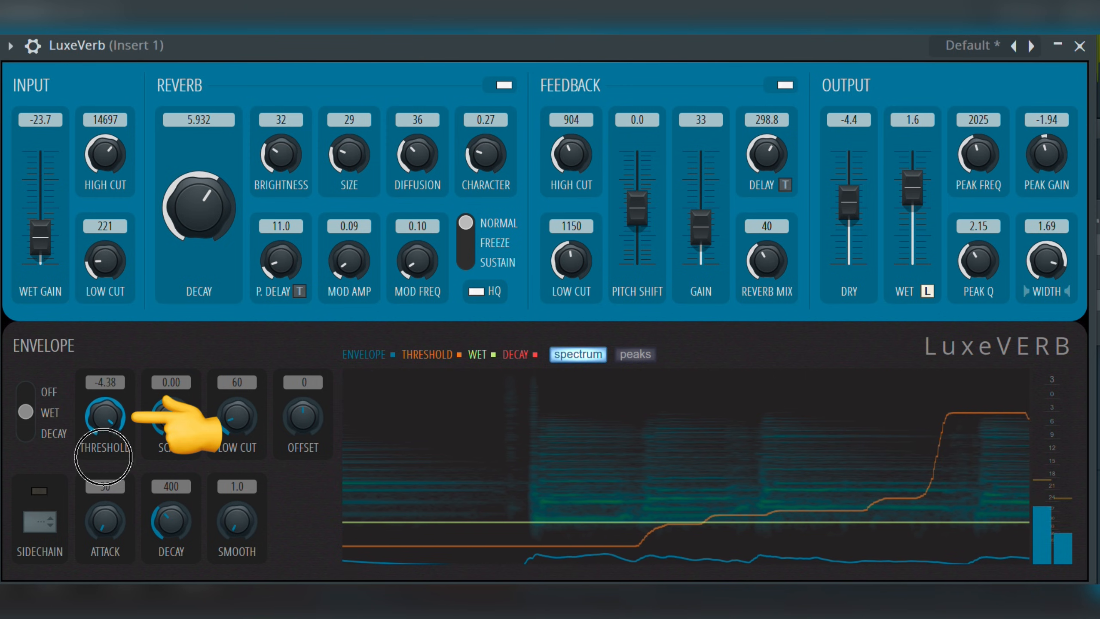
{"action": "left_click", "coordinate": [171, 423]}
{"action": "left_click_drag", "start_coordinate": [170, 423], "coordinate": [178, 542]}
{"action": "left_click_drag", "start_coordinate": [175, 419], "coordinate": [138, 17]}
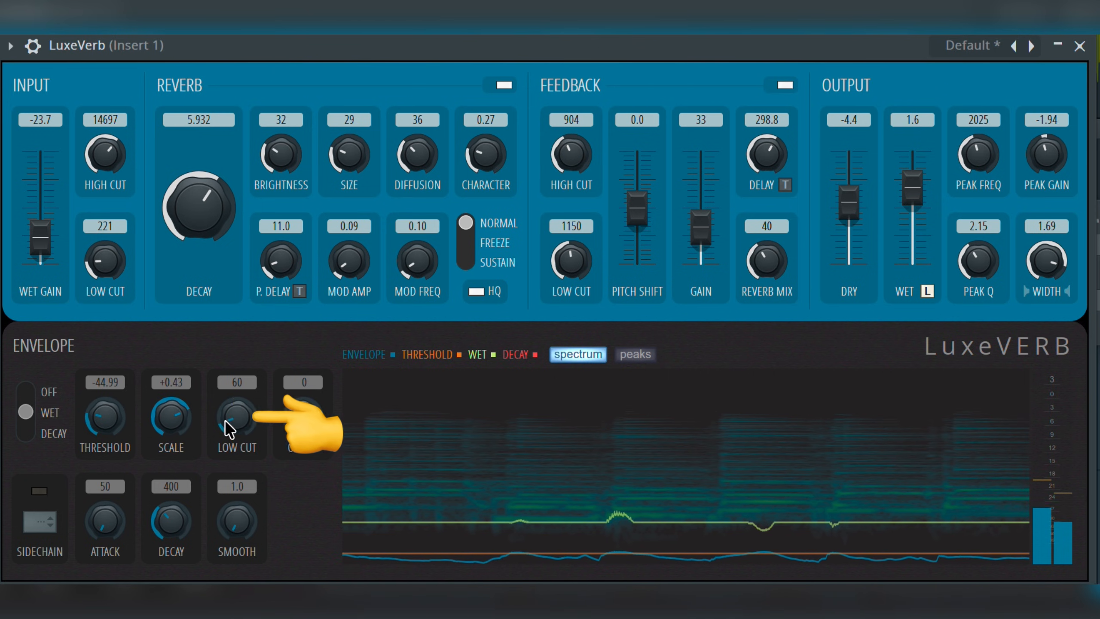
- Set the envelope low cut to 152 and try negative and positive offsets, settling on 24
{"action": "left_click_drag", "start_coordinate": [226, 425], "coordinate": [277, 618]}
{"action": "mouse_move", "coordinate": [313, 417]}
{"action": "left_mouse_down"}
{"action": "mouse_move", "coordinate": [345, 278]}
{"action": "mouse_move", "coordinate": [313, 421]}
{"action": "left_mouse_up"}
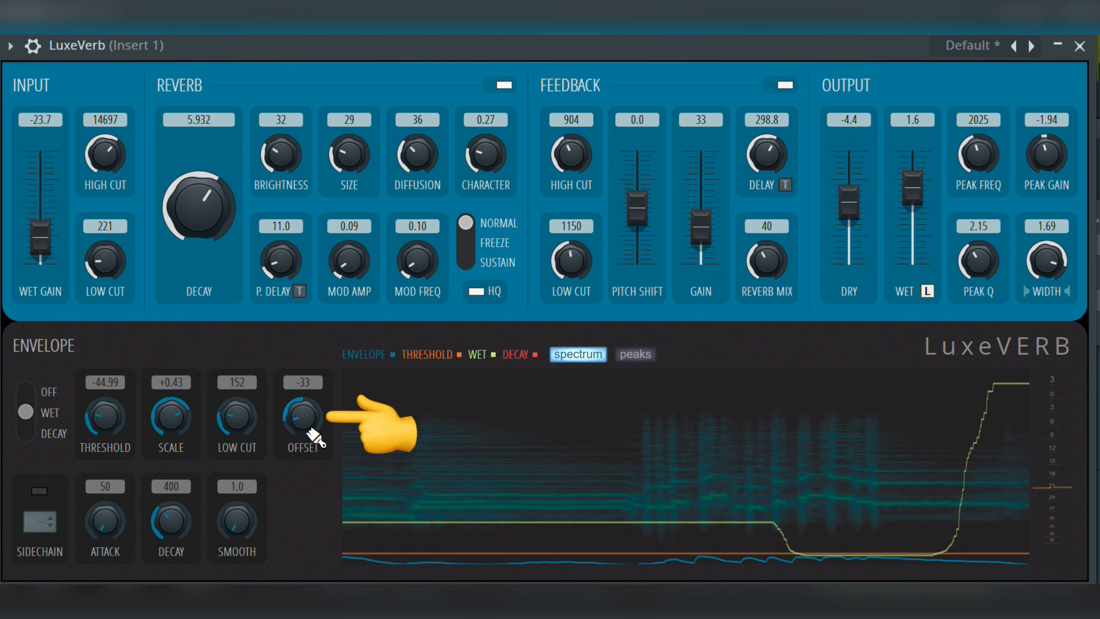
{"action": "left_click_drag", "start_coordinate": [310, 433], "coordinate": [298, 96]}
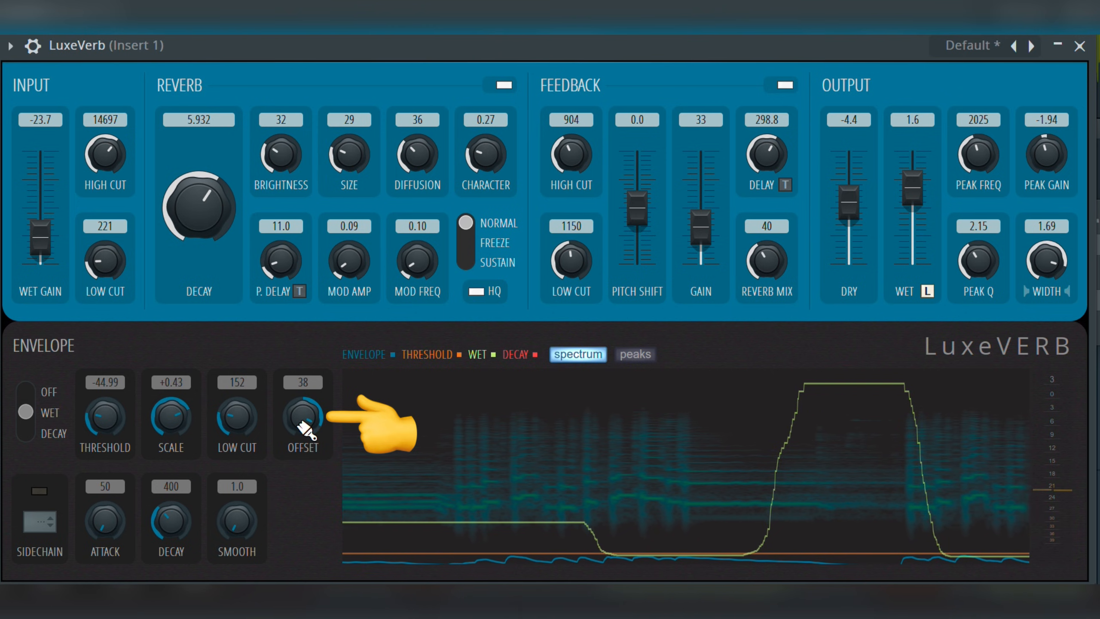
{"action": "left_click_drag", "start_coordinate": [304, 426], "coordinate": [322, 499]}
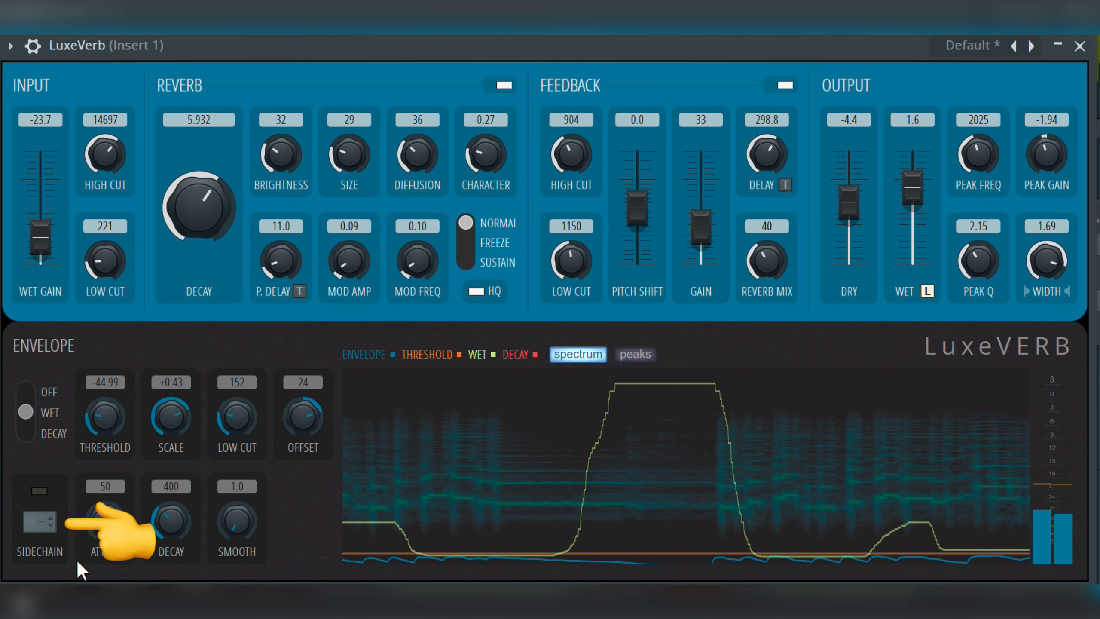
- Try the envelope's sidechain input and switch it back off
{"action": "left_click", "coordinate": [39, 490]}
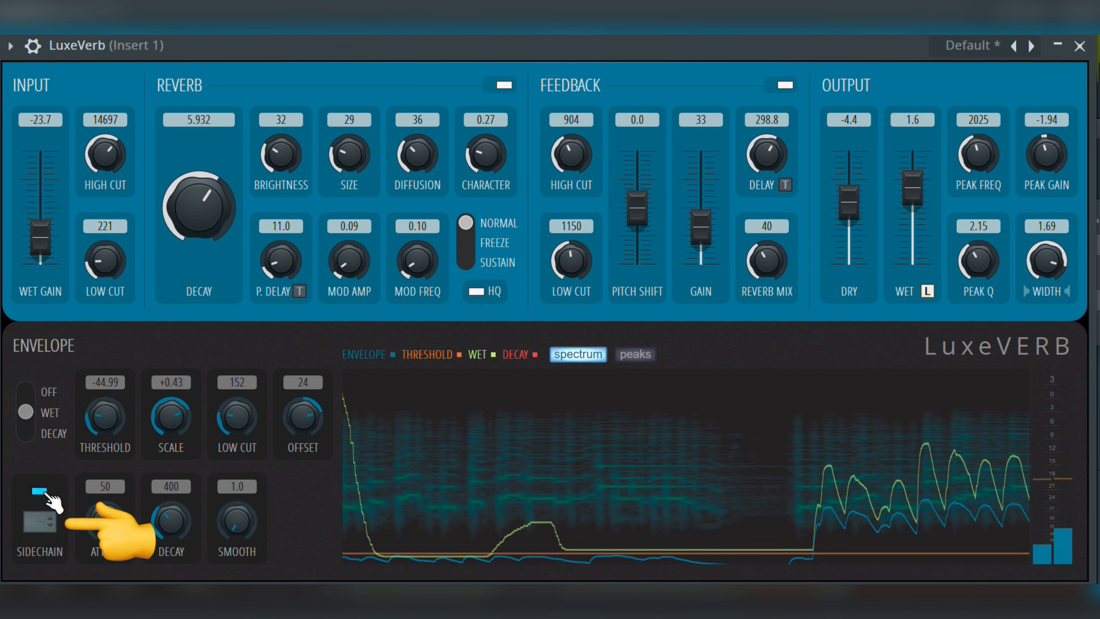
{"action": "left_click", "coordinate": [43, 493]}
- Shape the envelope response with attack at 192, decay at 445 and smooth at 75.8
{"action": "left_click_drag", "start_coordinate": [103, 525], "coordinate": [124, 435]}
{"action": "left_click_drag", "start_coordinate": [165, 536], "coordinate": [200, 107]}
{"action": "left_click_drag", "start_coordinate": [241, 514], "coordinate": [253, 521]}
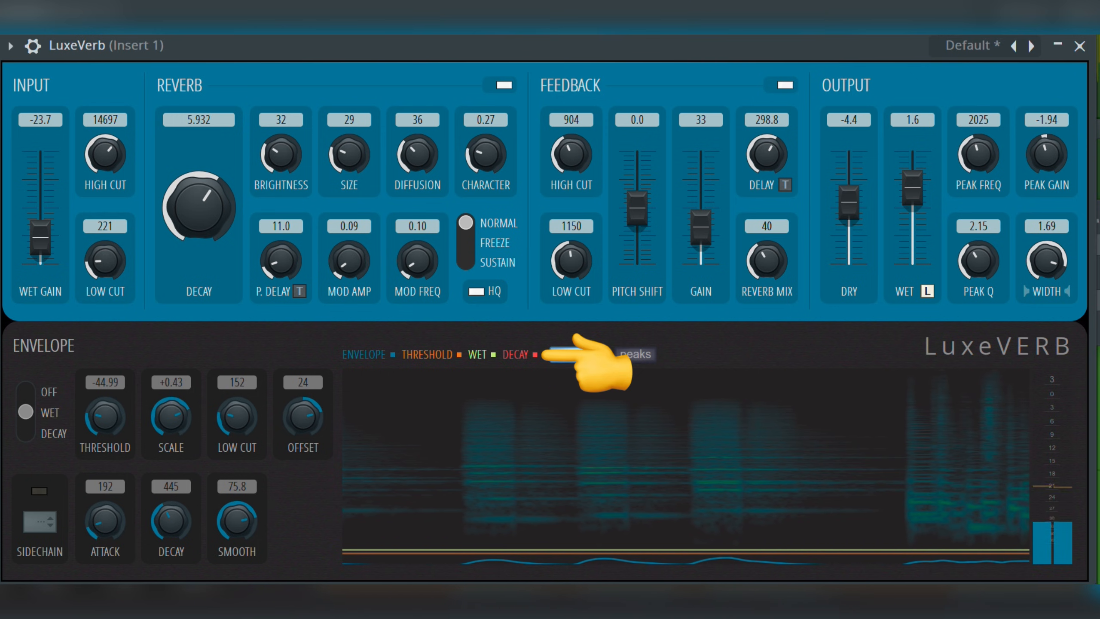
- Turn on the peaks overlay in the envelope display alongside the spectrum
{"action": "left_click", "coordinate": [637, 354]}
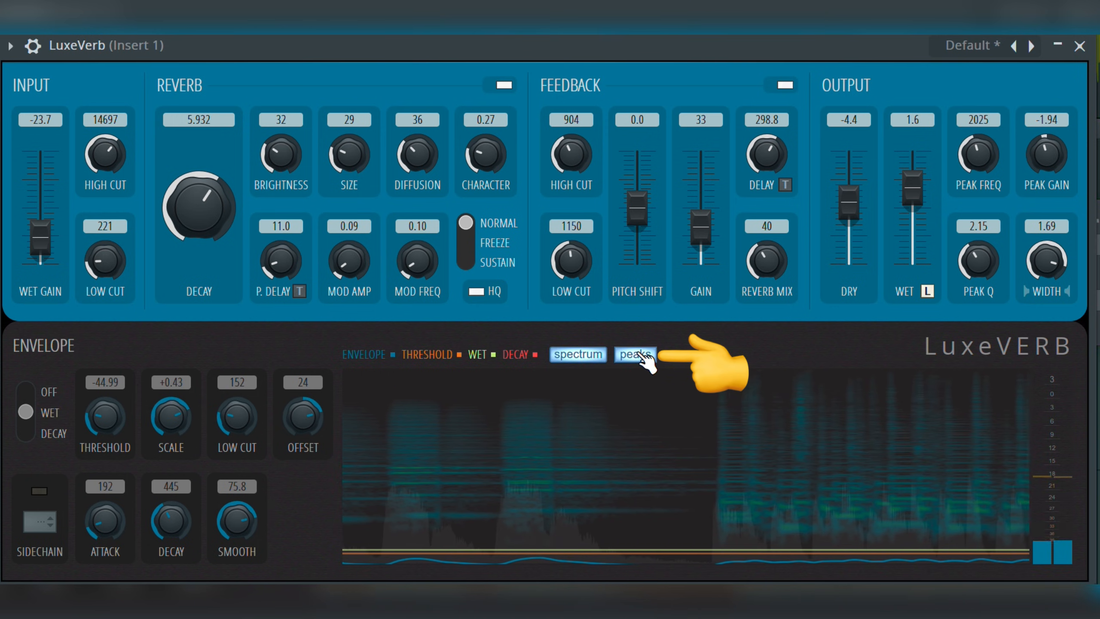